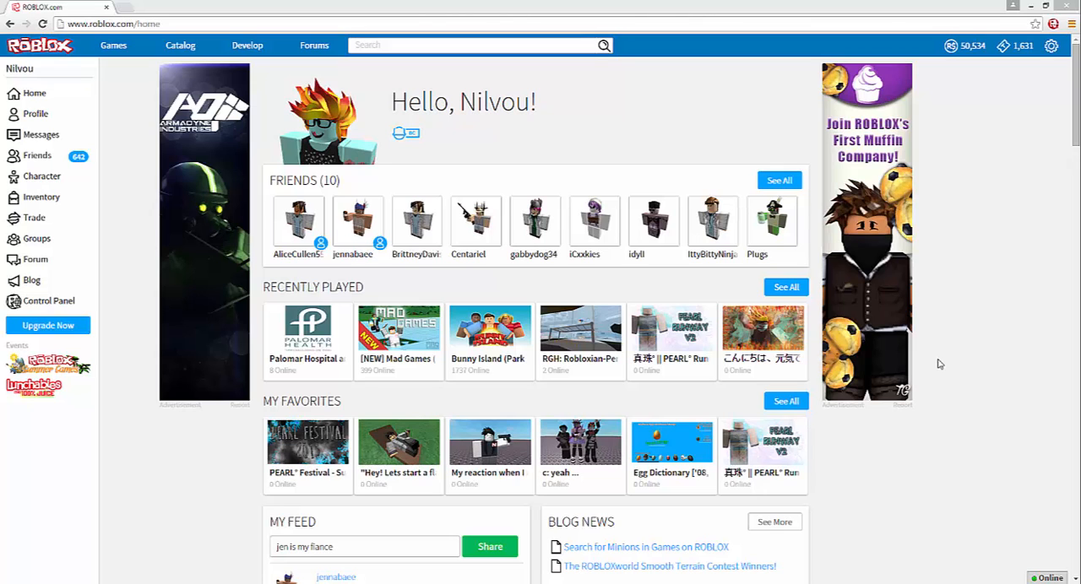
- Open the account's profile page to view the current avatar
click(35, 113)
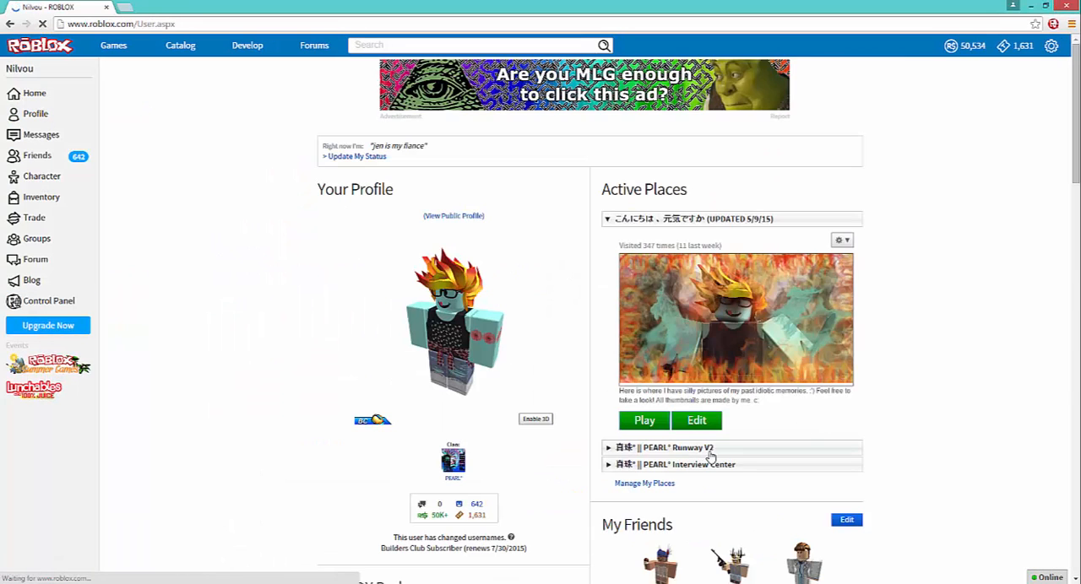
click(682, 449)
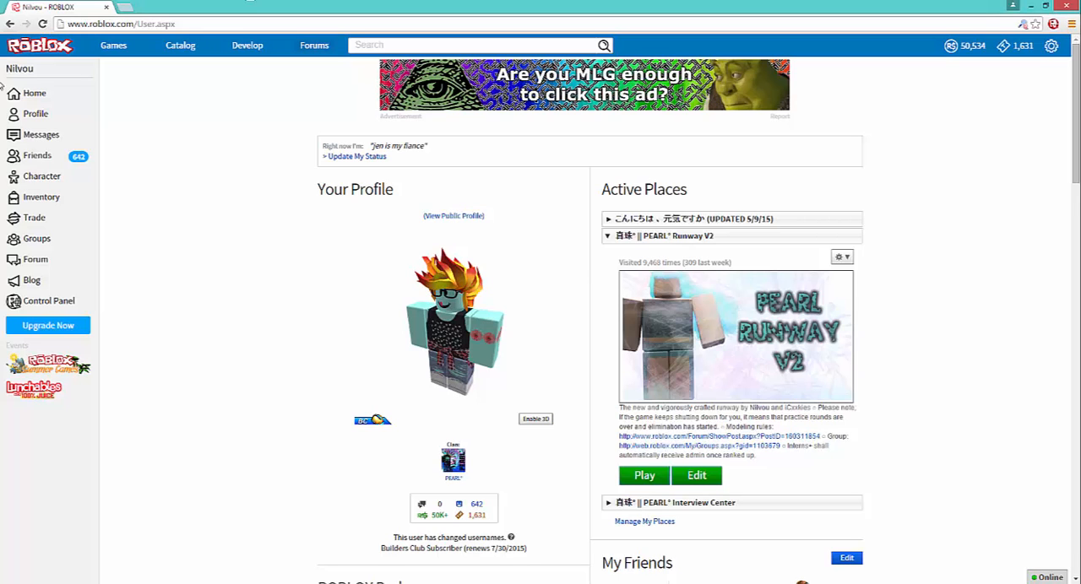
- Open the character customizer and remove the Locks of Gold hat and the Hipster Glasses from the avatar
click(59, 176)
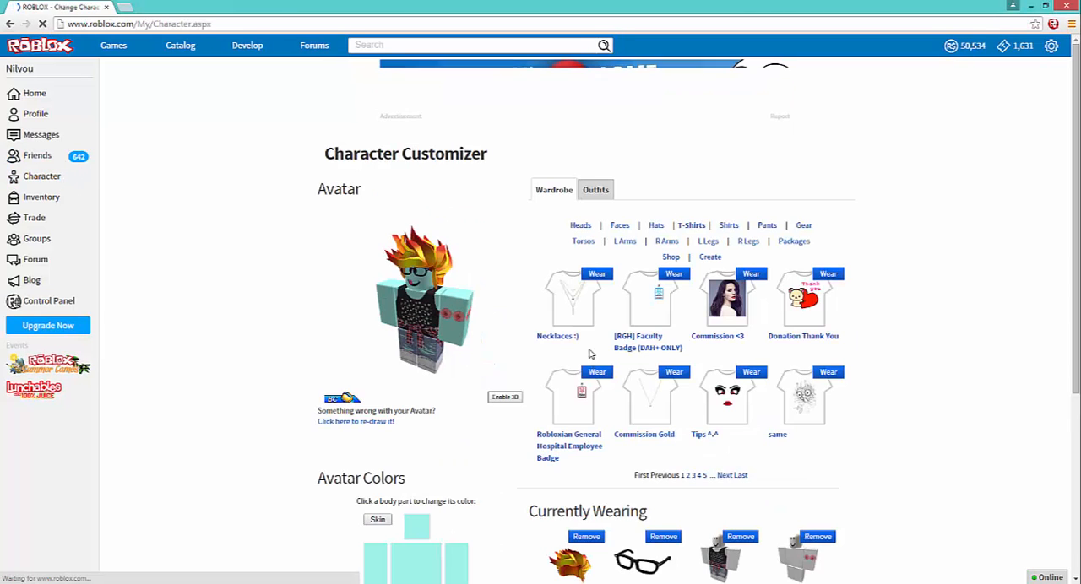
scroll(592, 405, down, 3)
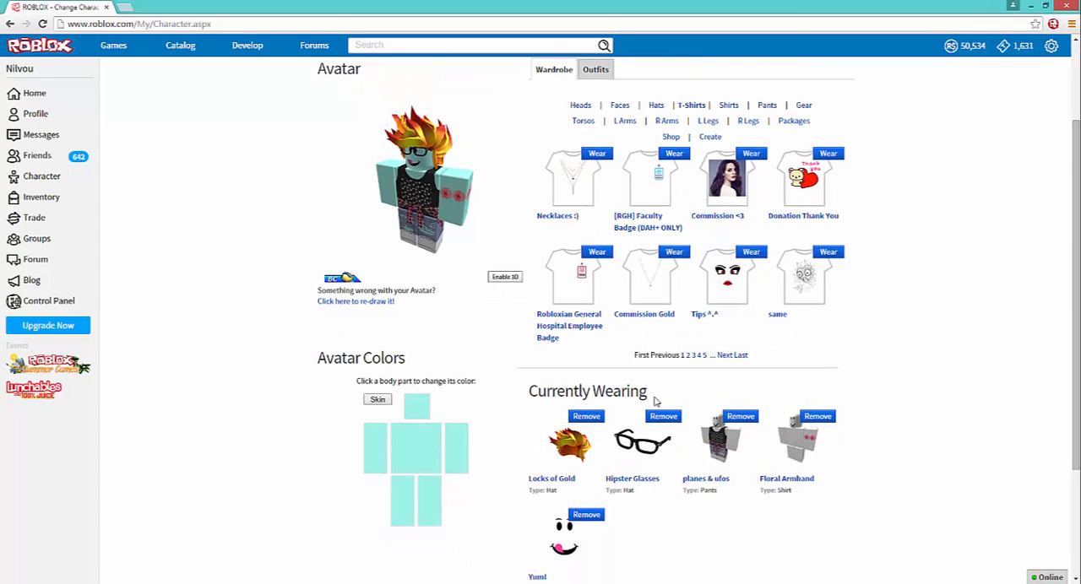
click(589, 417)
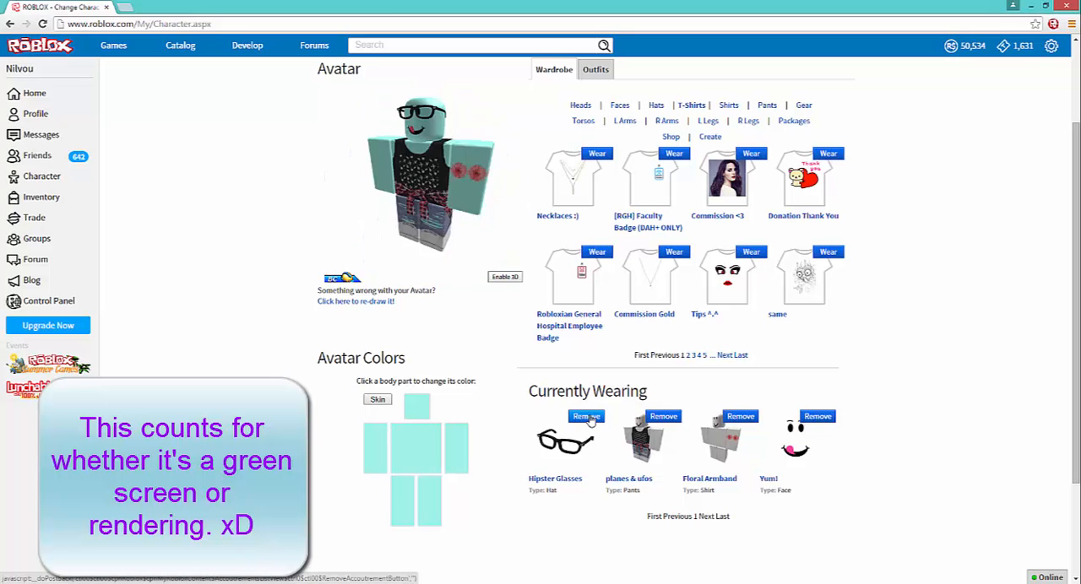
click(589, 419)
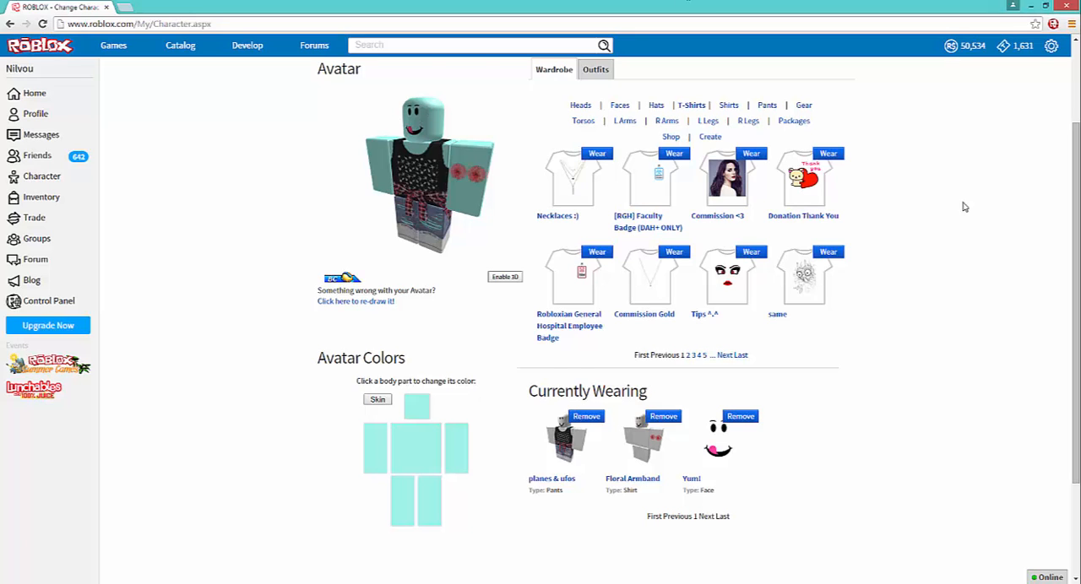
scroll(962, 205, up, 2)
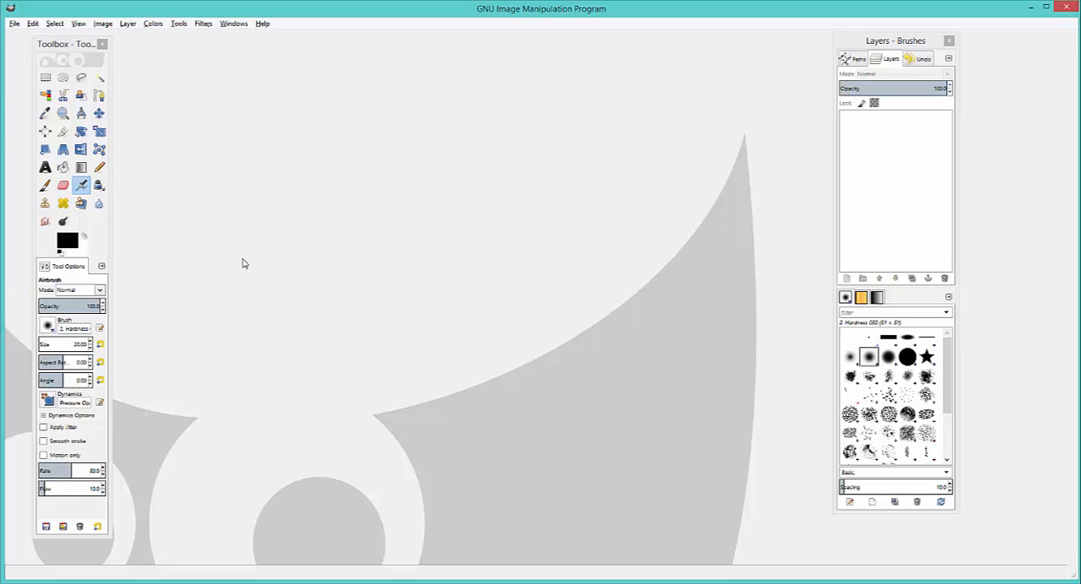
- Maximize the main GIMP window and move the Layers - Brushes dock farther outward from the canvas area
click(1048, 8)
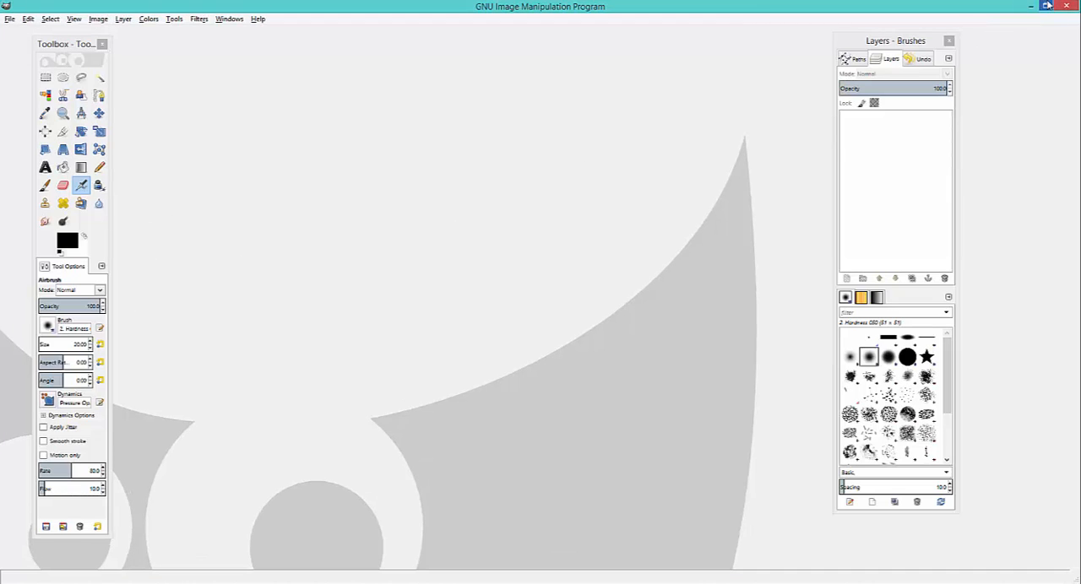
click(891, 44)
mouse_move(891, 46)
mouse_down()
mouse_move(928, 22)
mouse_move(926, 34)
mouse_up()
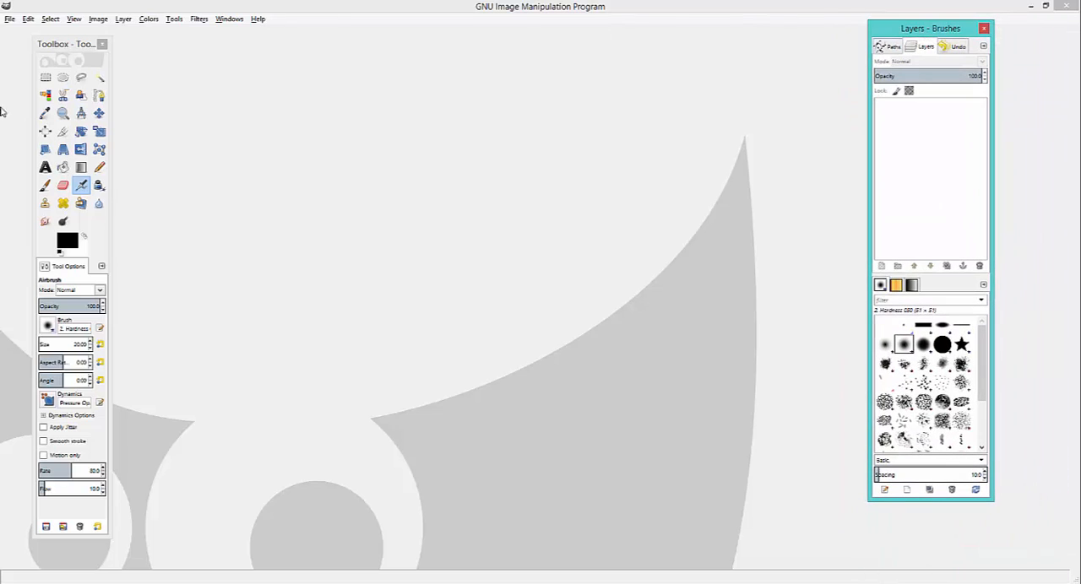
click(107, 236)
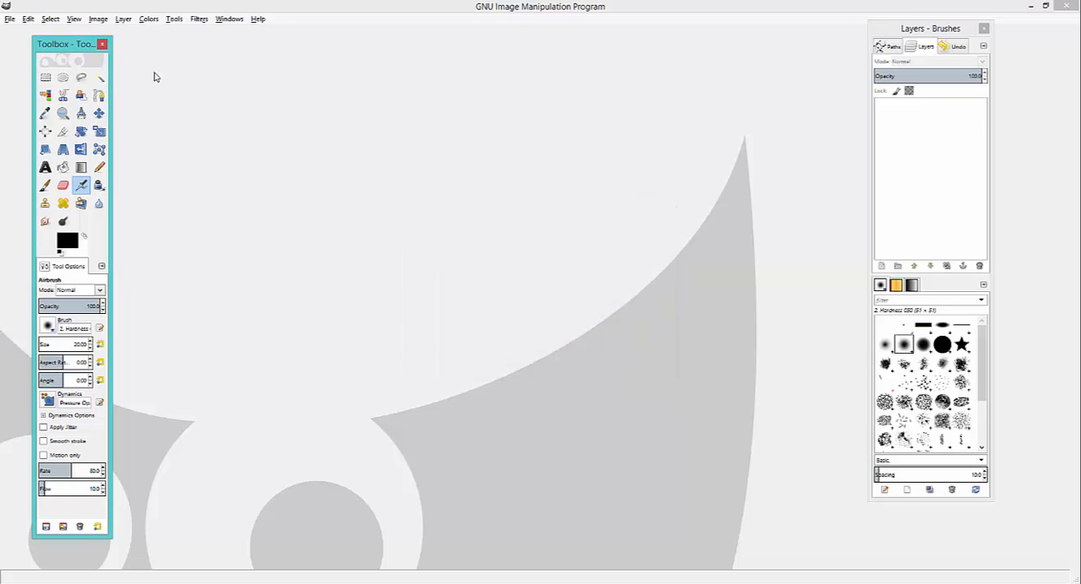
- Open the image new thum.png and add a transparent 576 × 324 px layer above it
click(8, 19)
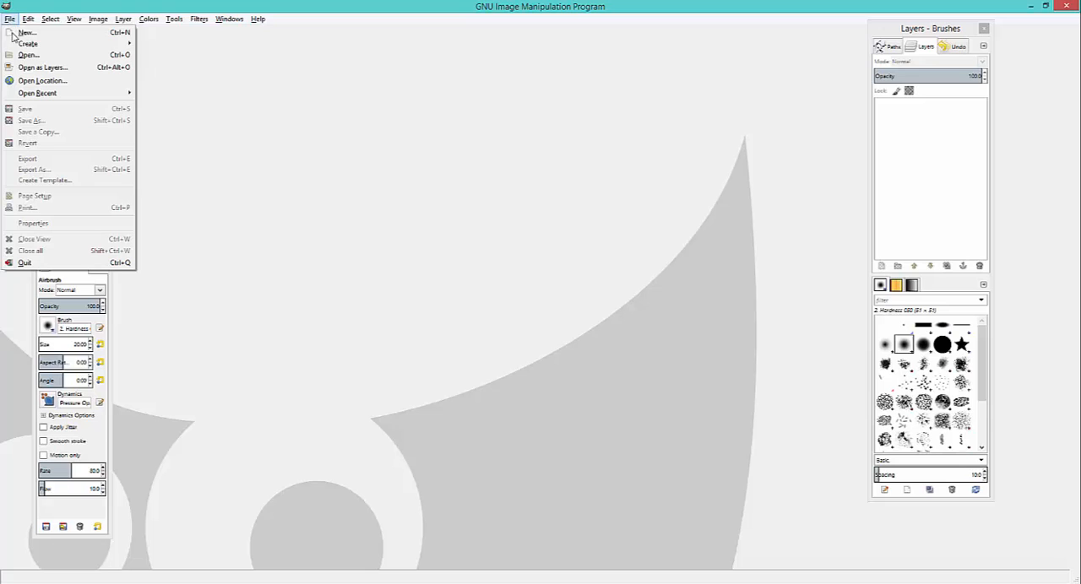
click(23, 58)
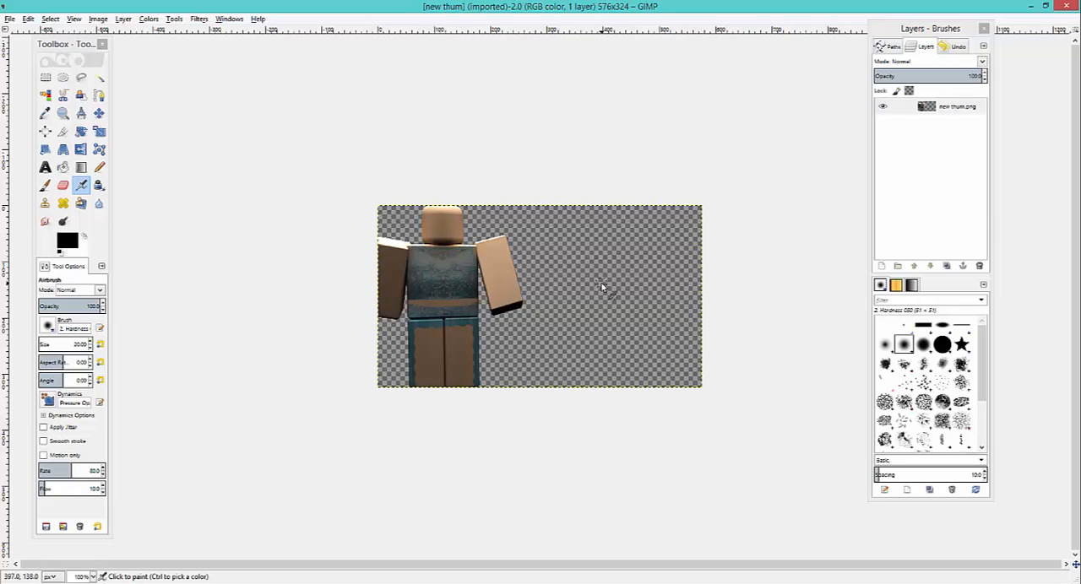
click(91, 577)
click(89, 496)
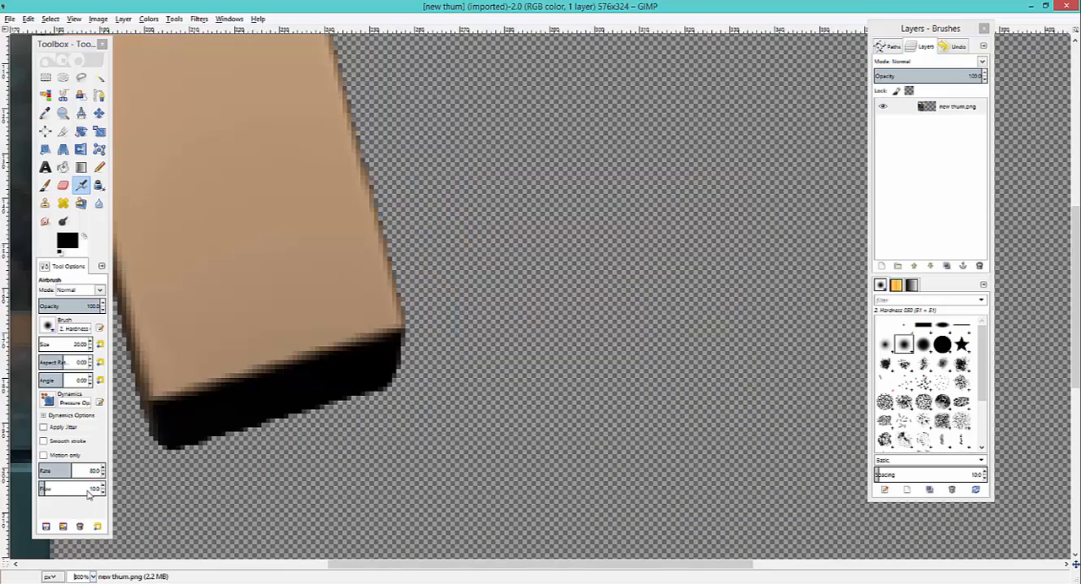
drag(458, 570, 228, 548)
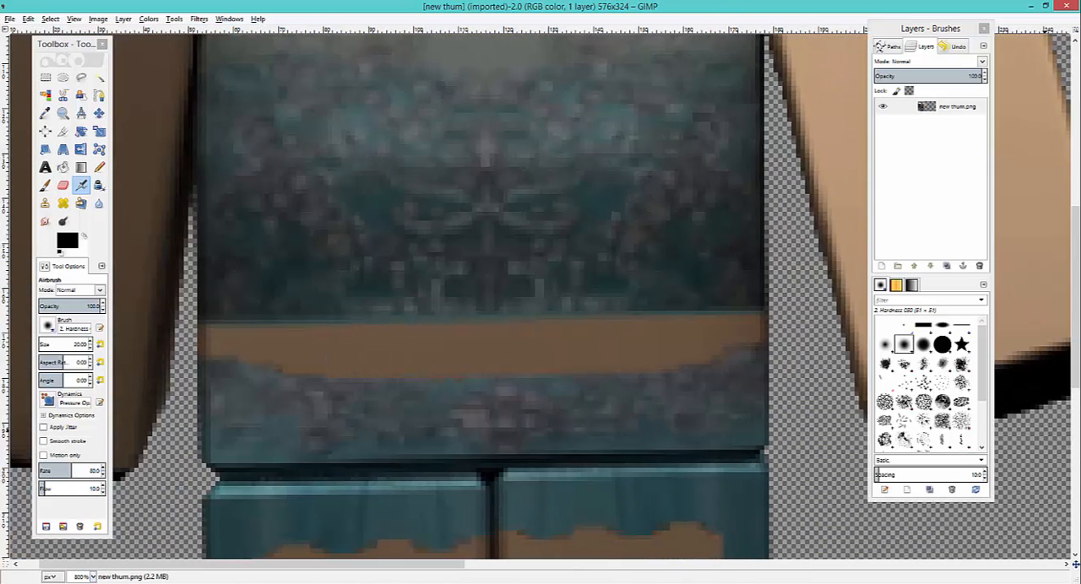
drag(1078, 219, 1078, 53)
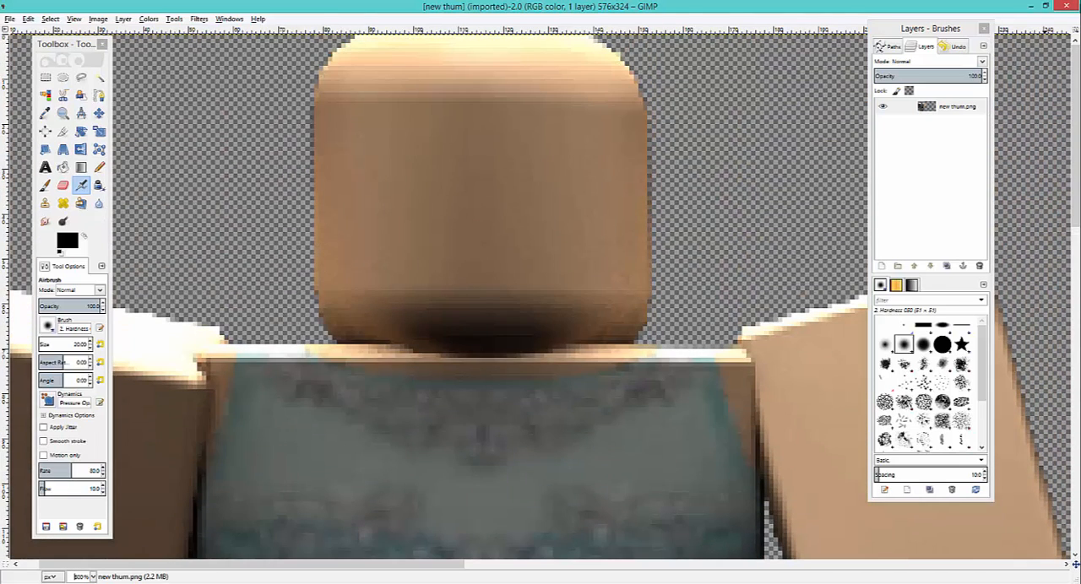
click(882, 266)
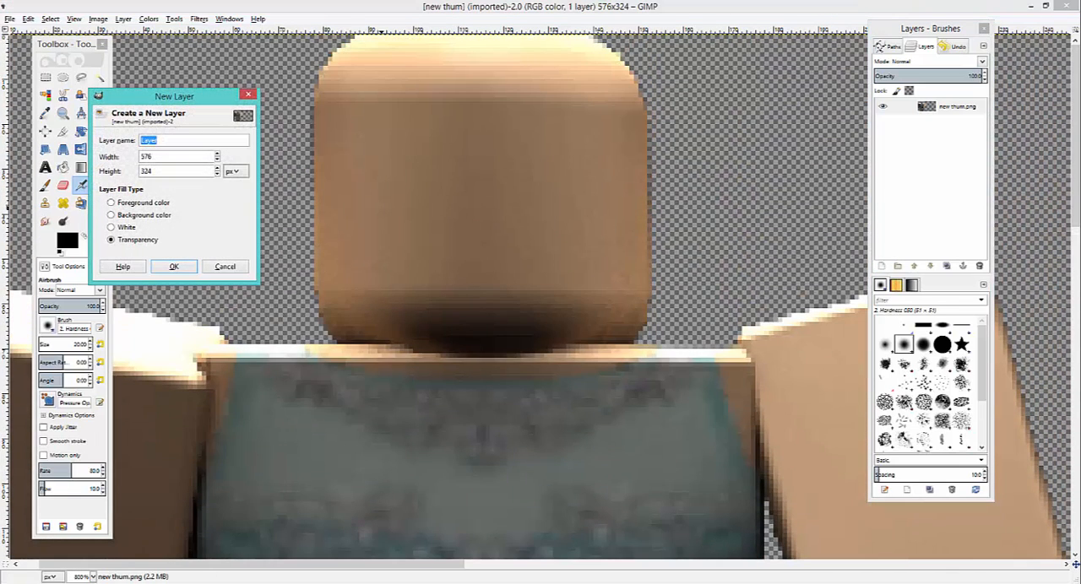
click(174, 263)
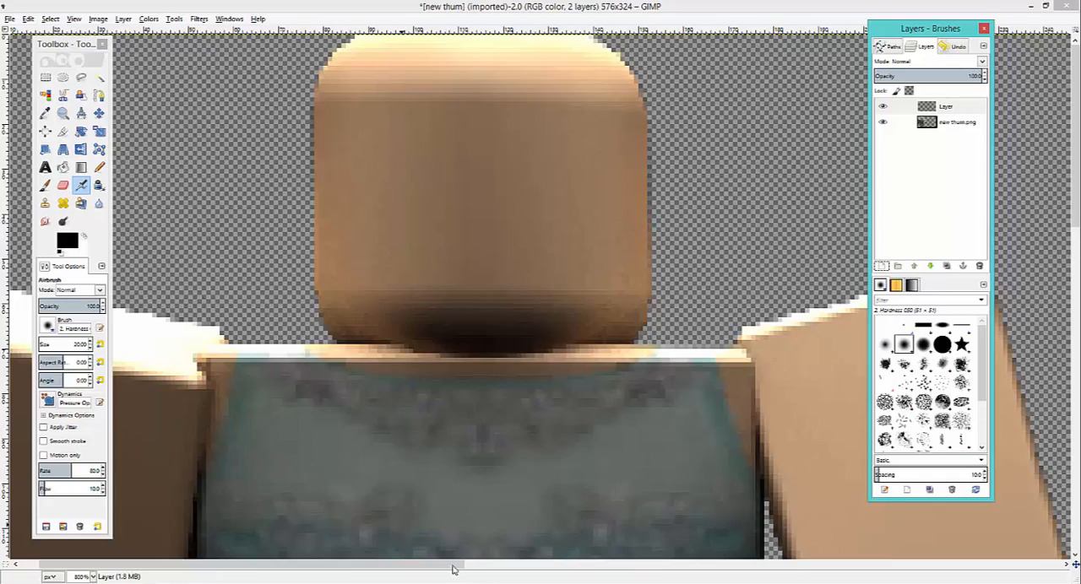
- Paint a round magenta (ff01f0) swatch with the Paintbrush on the empty area beside the figure's raised arm
drag(451, 565, 879, 520)
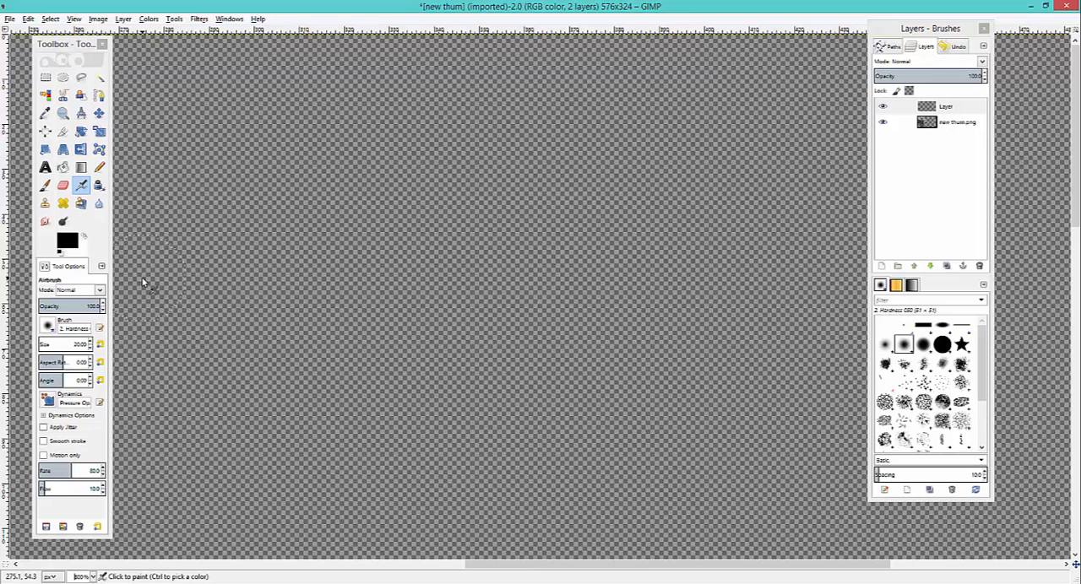
click(45, 185)
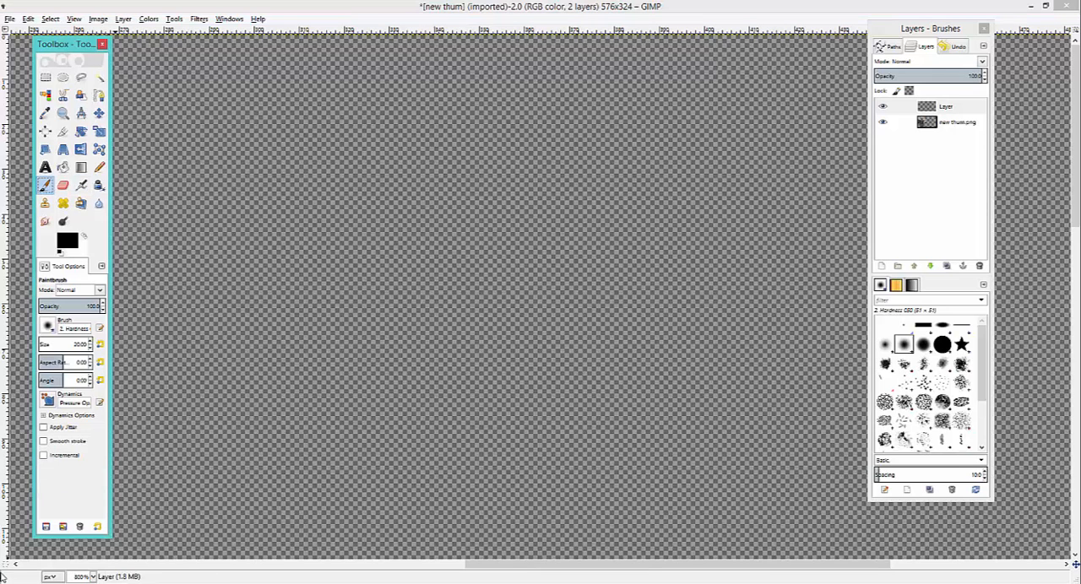
click(91, 578)
click(93, 577)
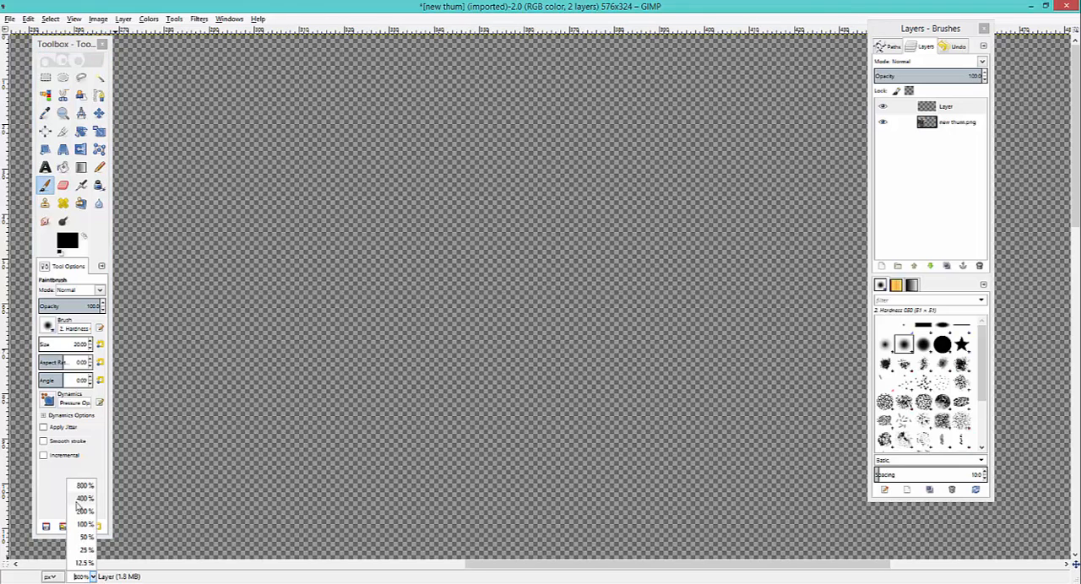
click(86, 498)
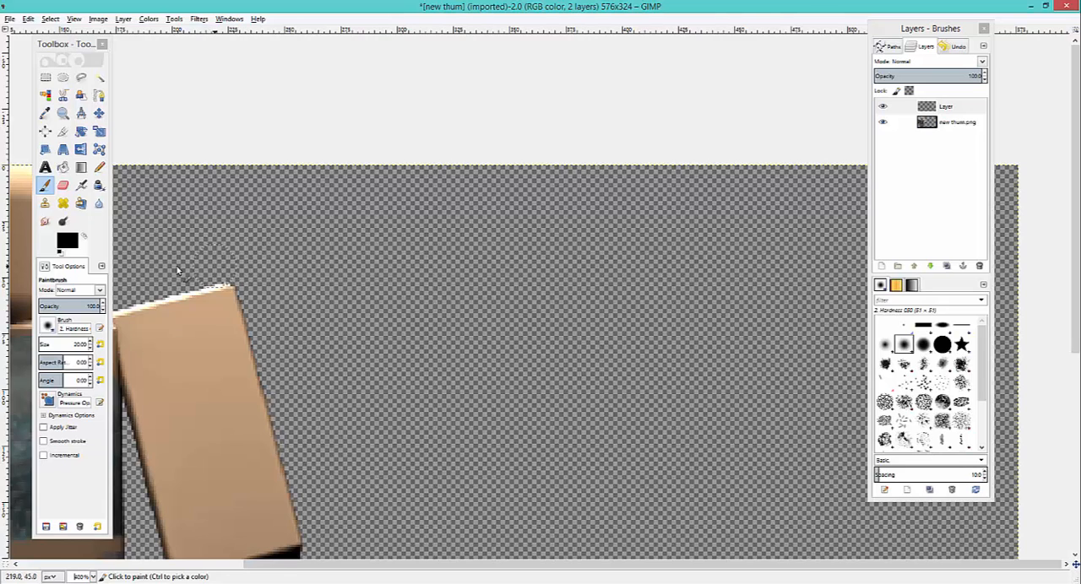
click(71, 245)
click(71, 242)
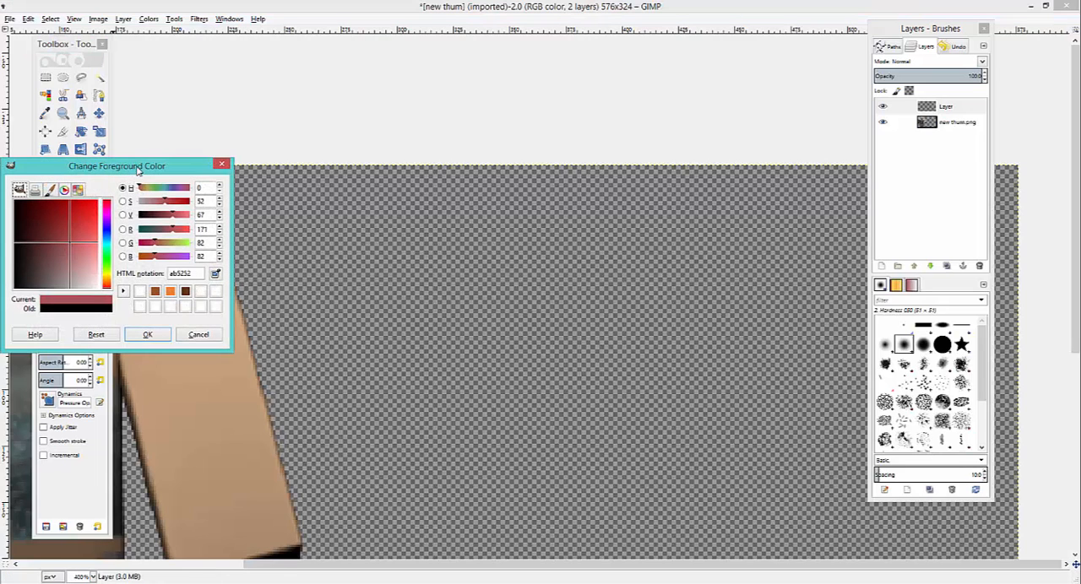
drag(138, 171, 226, 155)
drag(195, 207, 204, 195)
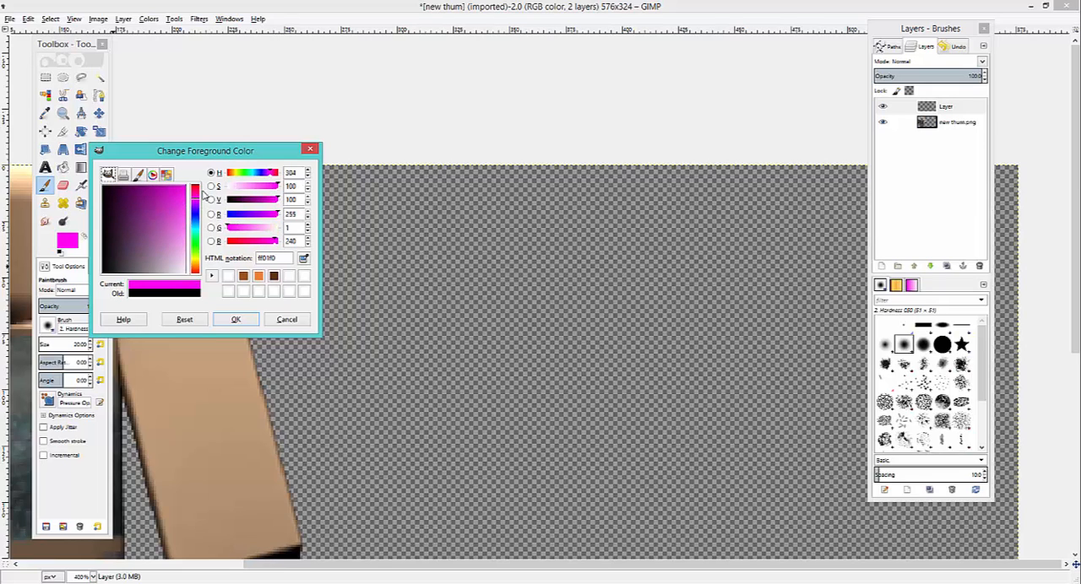
click(235, 320)
click(386, 273)
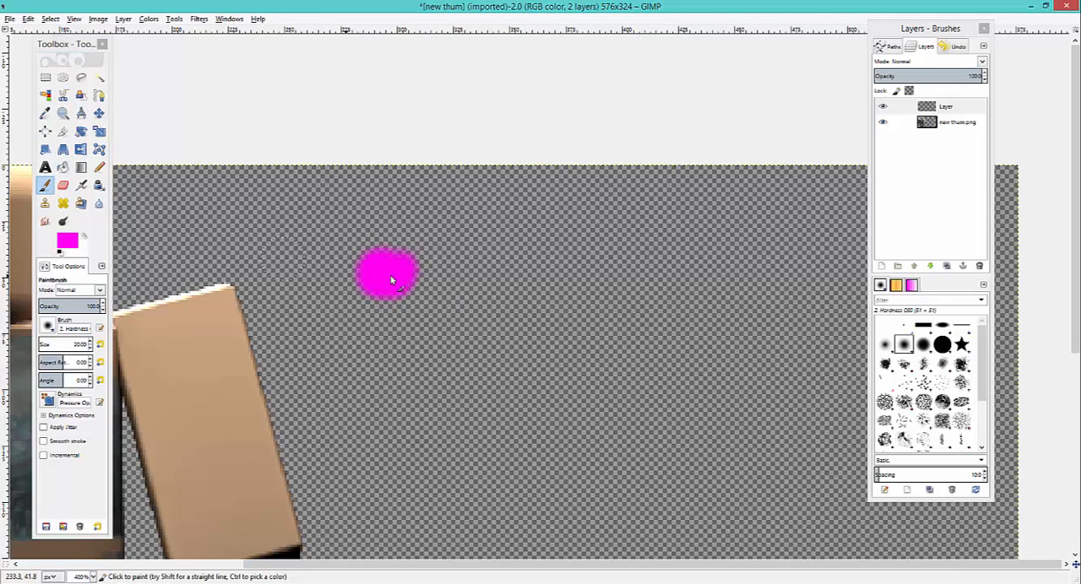
mouse_move(405, 277)
mouse_down()
mouse_move(390, 261)
mouse_move(393, 276)
mouse_up()
- Change the foreground color to dark purple (823b7e) and paint a second round swatch beside the magenta one
click(71, 246)
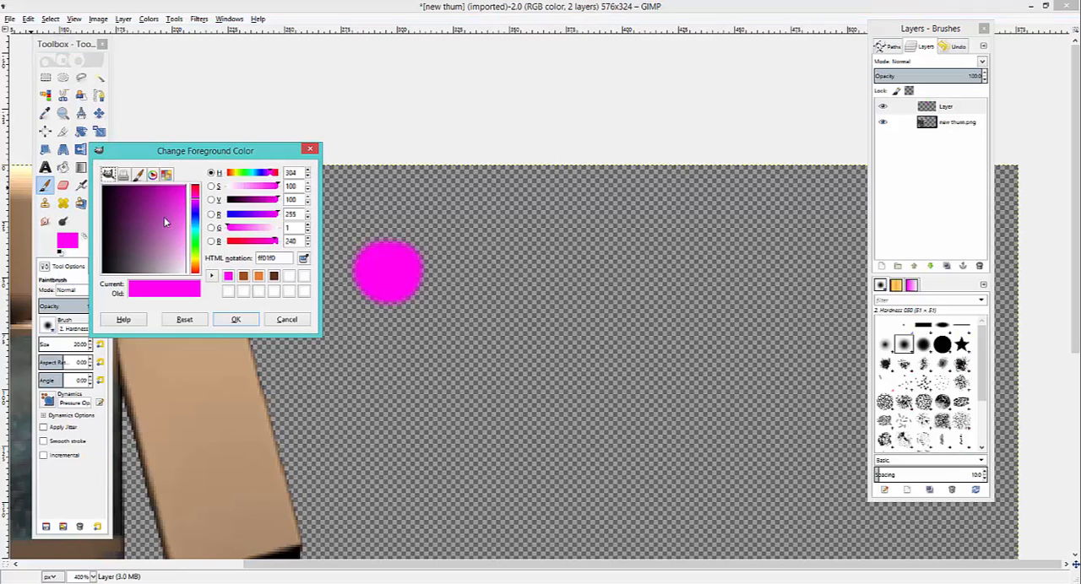
mouse_move(166, 222)
mouse_down()
mouse_move(126, 252)
mouse_move(147, 224)
mouse_up()
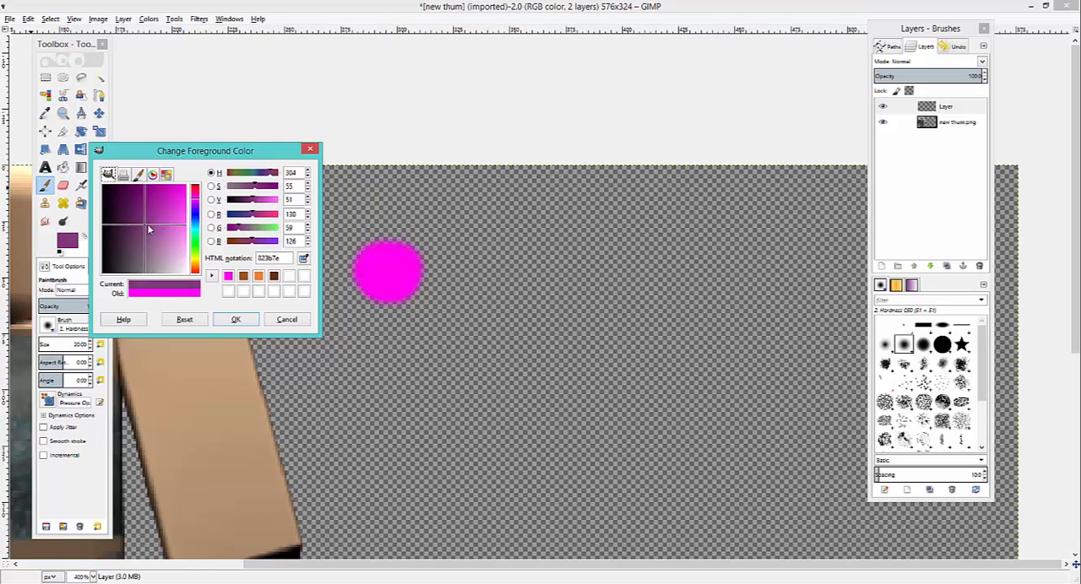
click(236, 320)
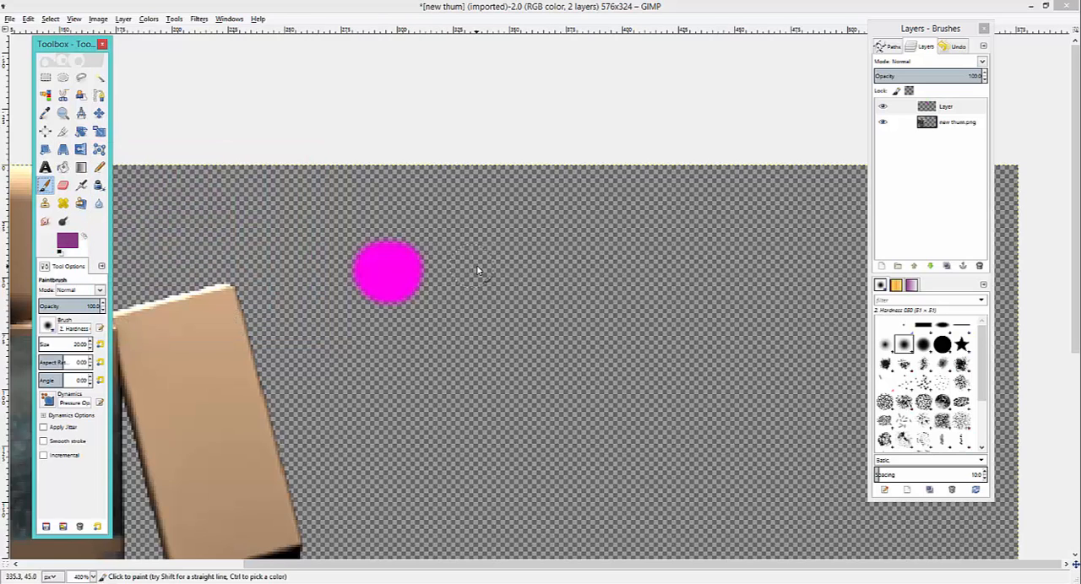
drag(477, 271, 494, 270)
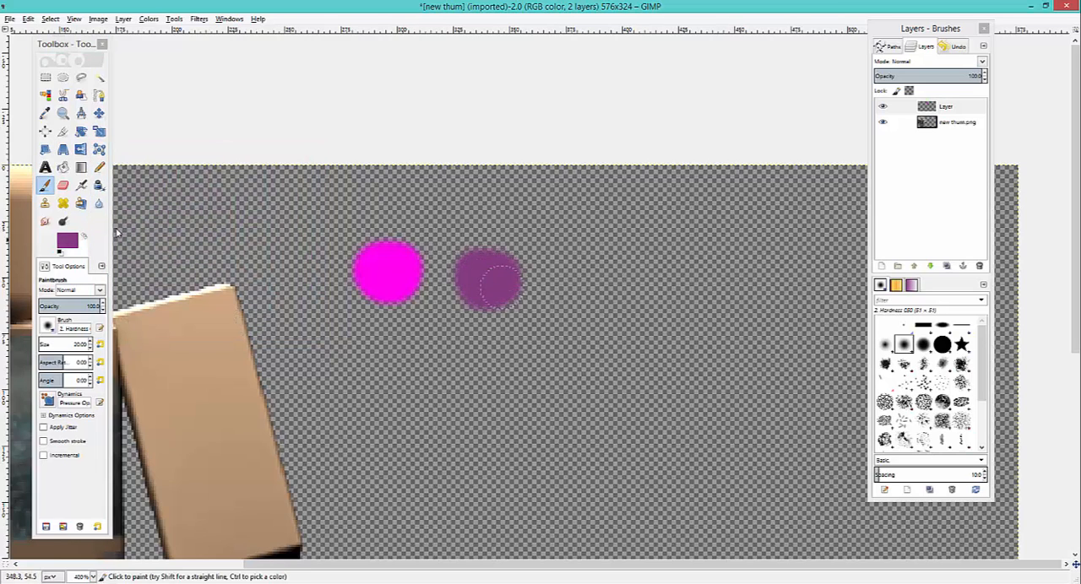
- Change the foreground color to pale pink (dcc0da) and paint a third swatch beyond the dark purple one
click(47, 187)
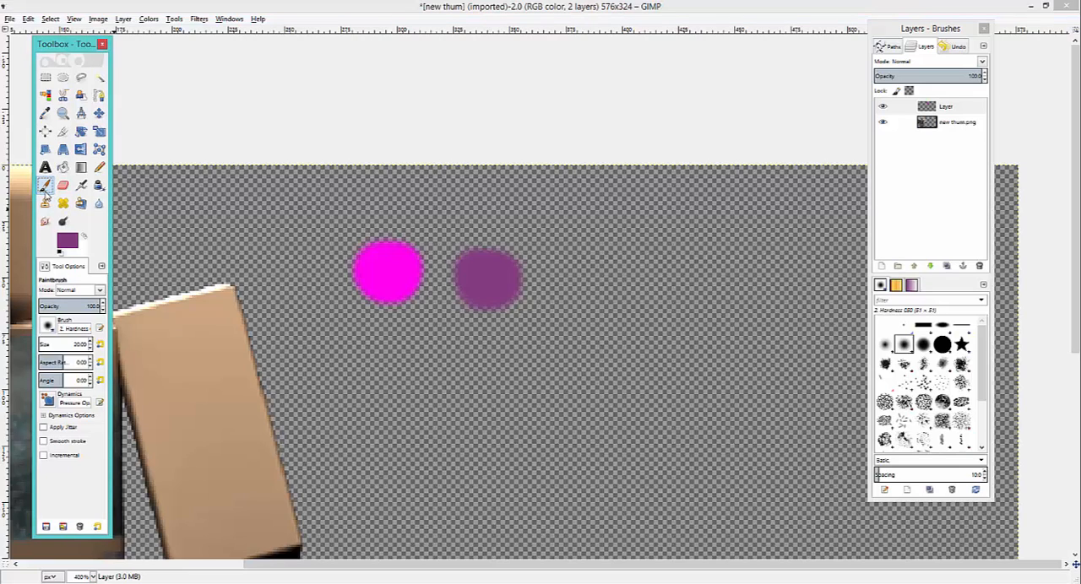
click(46, 186)
click(68, 243)
drag(170, 255, 183, 264)
click(236, 319)
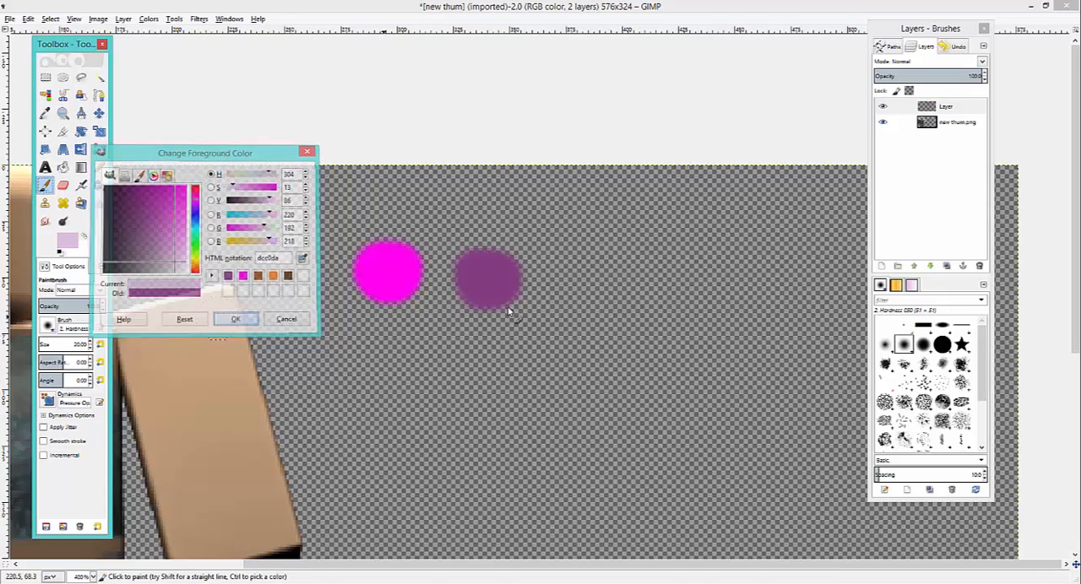
click(603, 255)
mouse_move(617, 294)
mouse_down()
mouse_move(630, 294)
mouse_move(614, 268)
mouse_up()
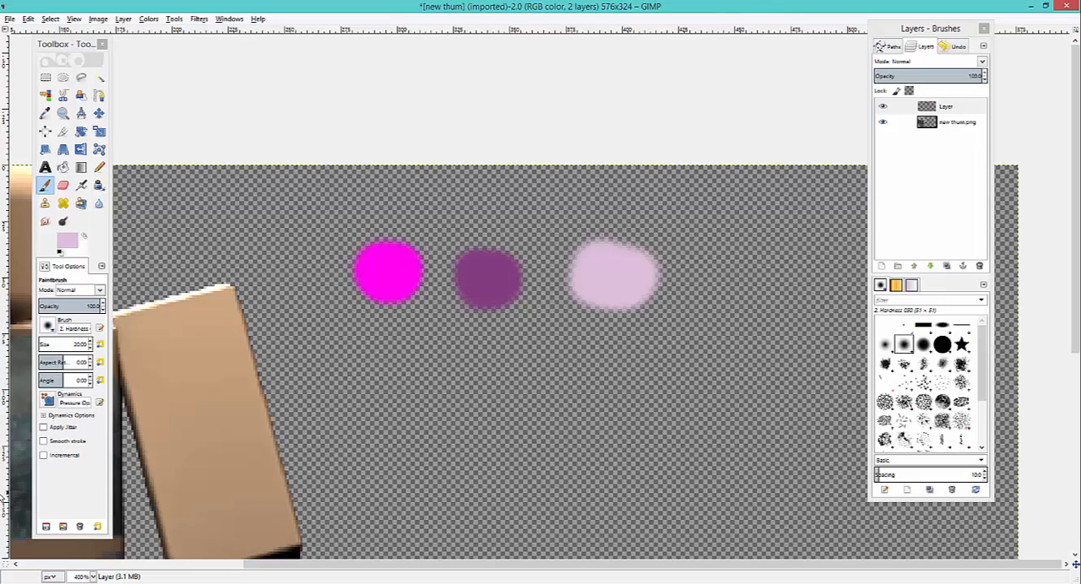
- Set the Paintbrush to the 2. Hardness 100 brush with a size of 1 for work on the figure's head
key(shift)
drag(399, 566, 260, 568)
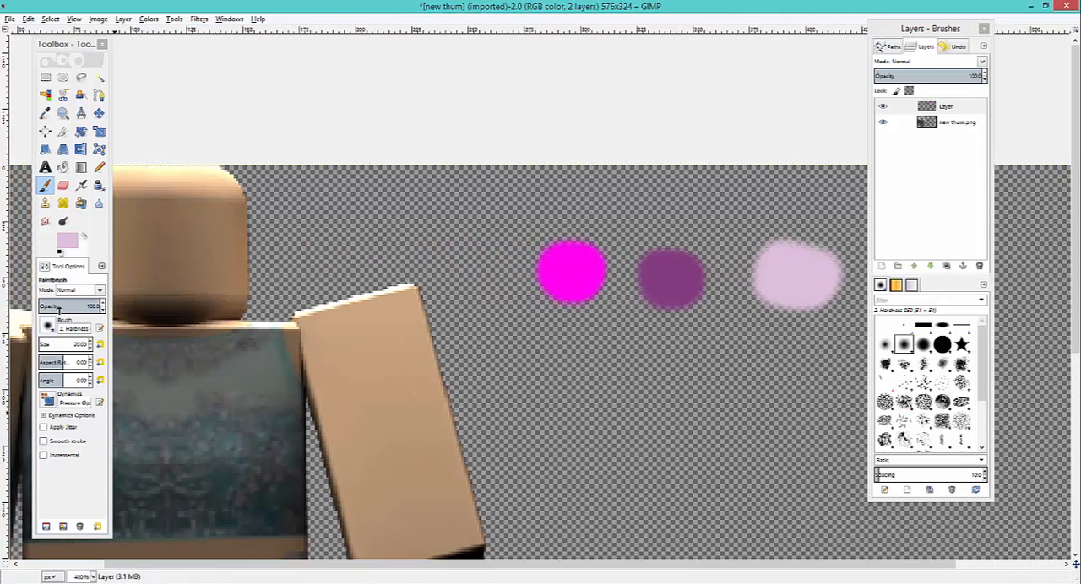
click(51, 331)
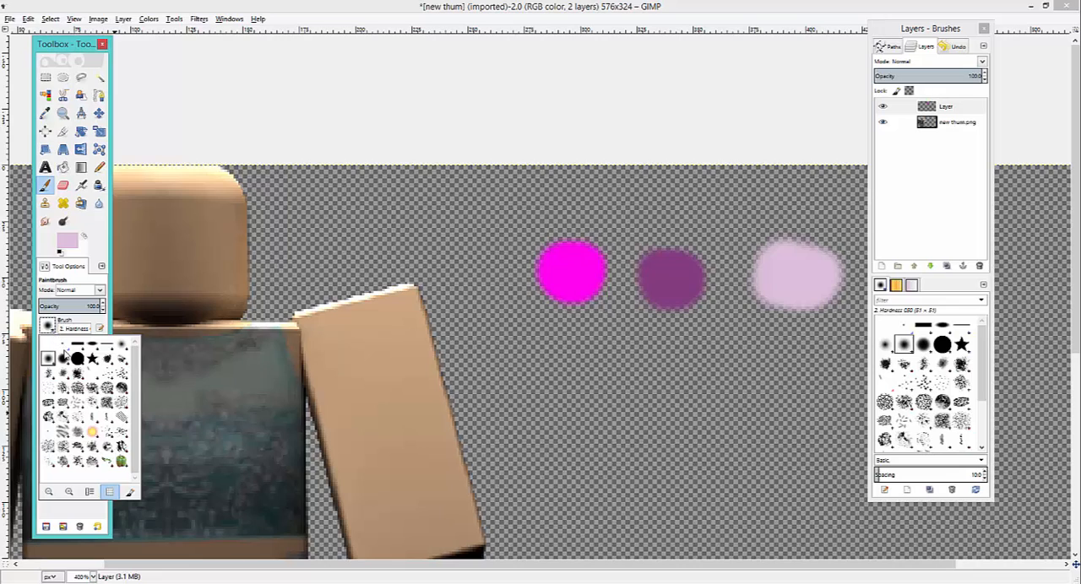
click(77, 359)
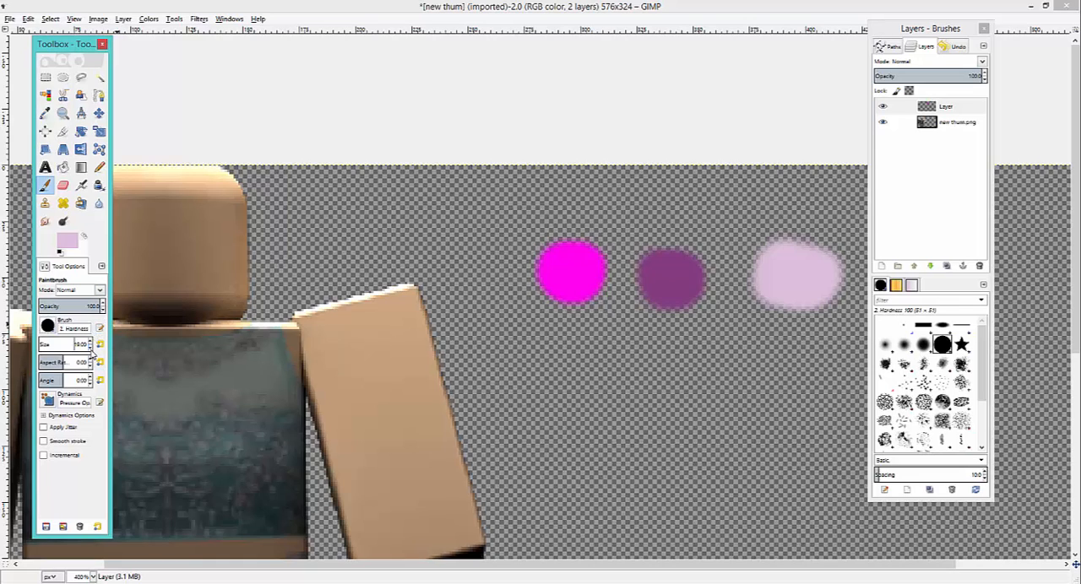
click(90, 349)
drag(250, 566, 151, 345)
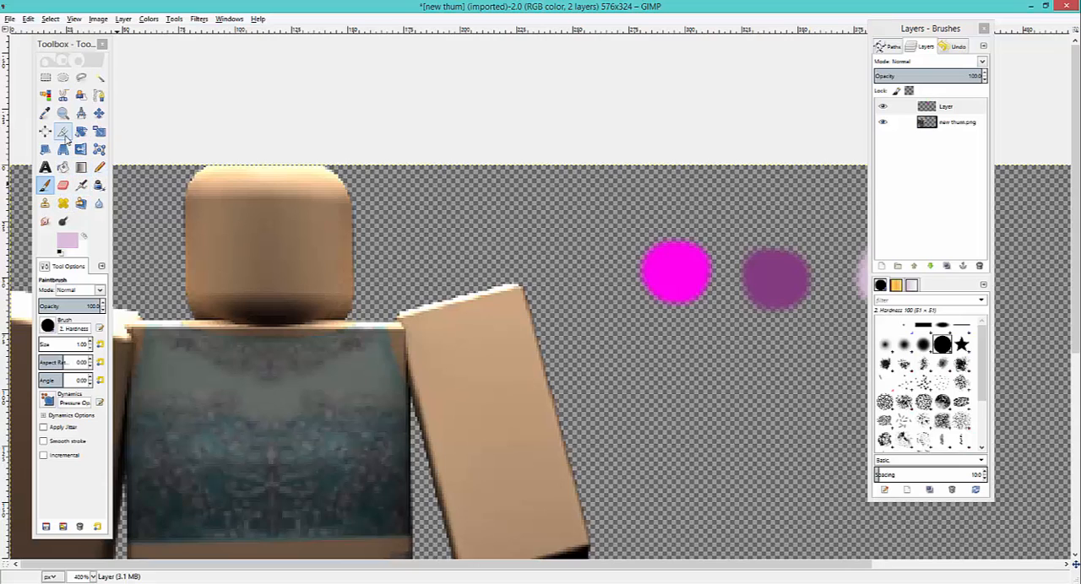
- Pick magenta from the first swatch and paint thin Paintbrush strands down the left edge of the head
click(45, 112)
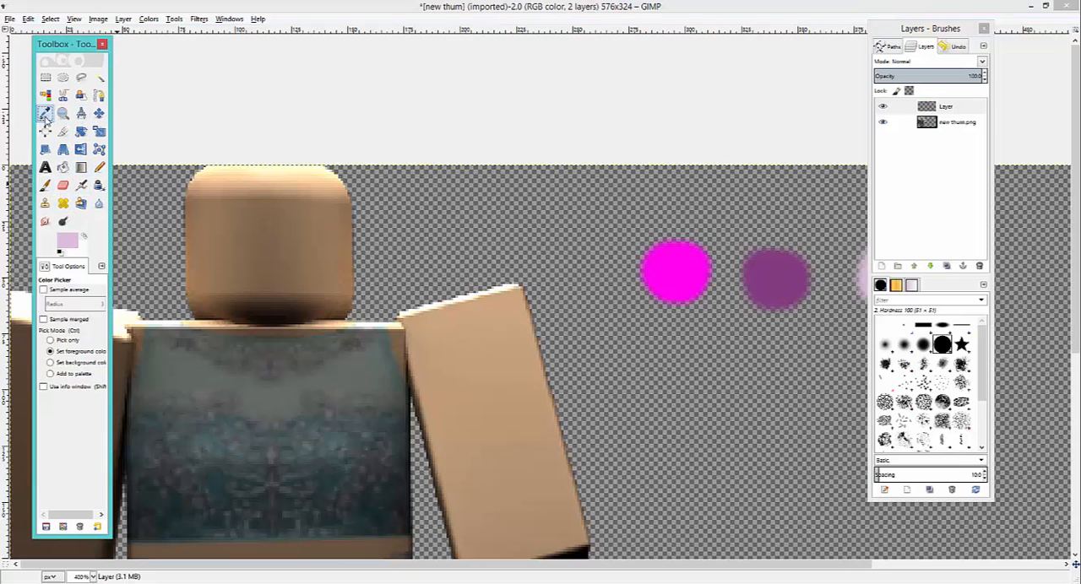
click(685, 272)
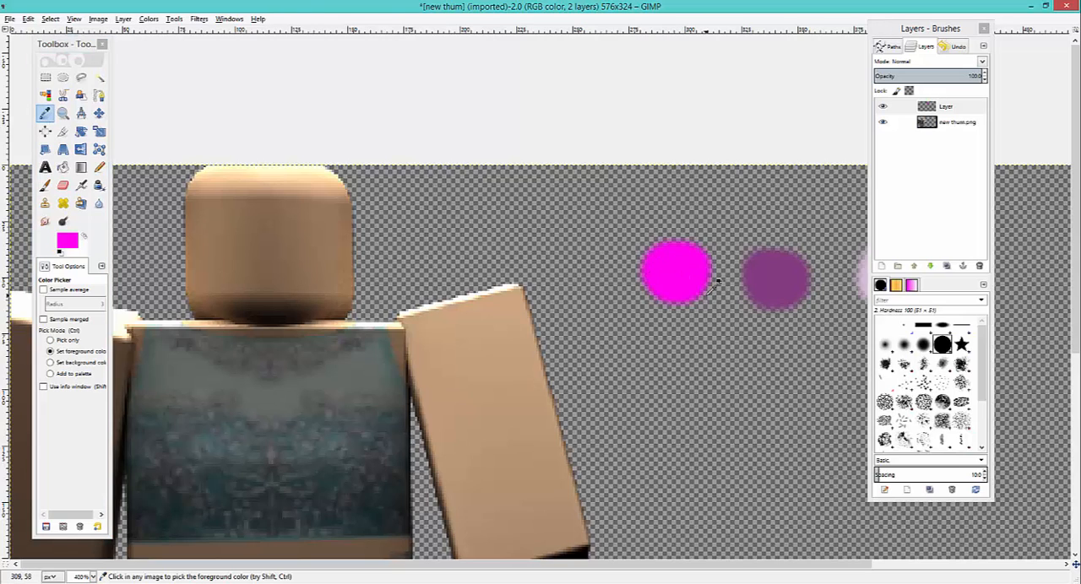
click(45, 185)
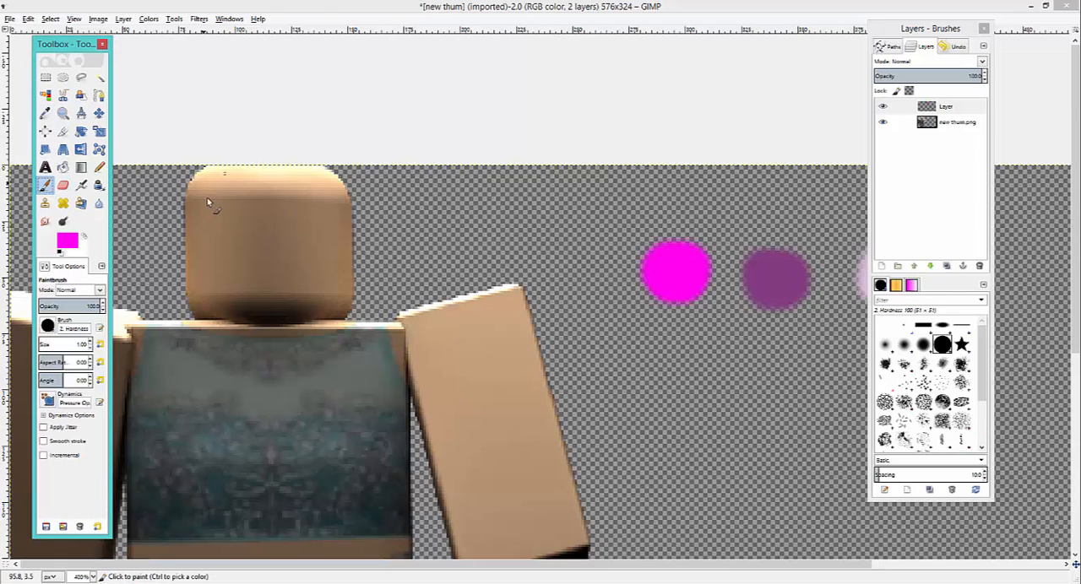
mouse_move(194, 184)
mouse_down()
mouse_move(182, 192)
mouse_move(194, 176)
mouse_move(183, 270)
mouse_move(182, 254)
mouse_move(201, 316)
mouse_move(191, 294)
mouse_up()
mouse_move(193, 190)
mouse_down()
mouse_move(169, 211)
mouse_move(194, 211)
mouse_move(177, 208)
mouse_move(171, 245)
mouse_move(180, 198)
mouse_move(169, 235)
mouse_up()
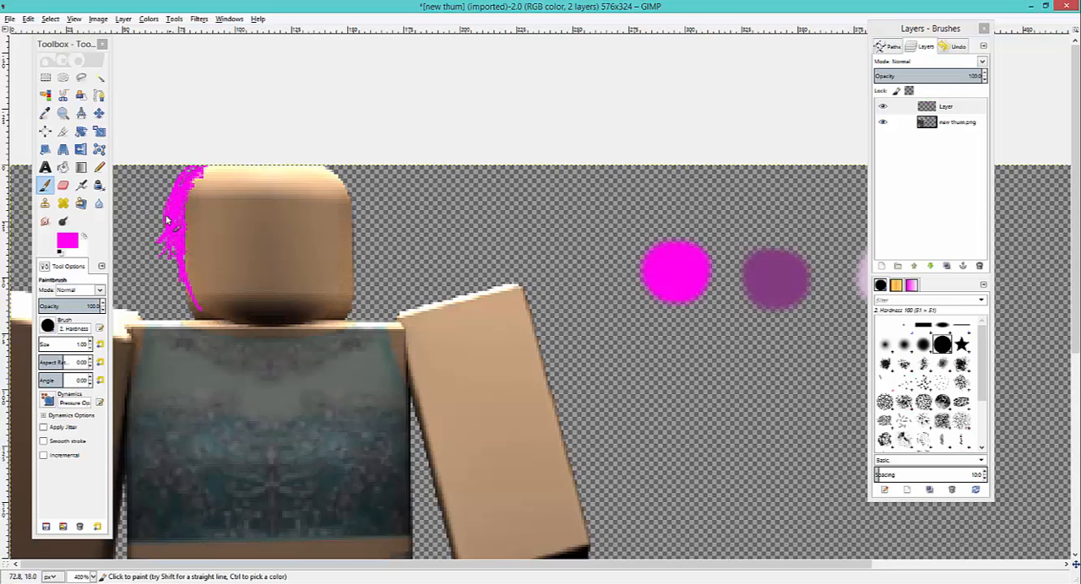
- Set the Paintbrush size to 10 and paint a thick magenta hair shape over the top and down both sides of the head
click(89, 343)
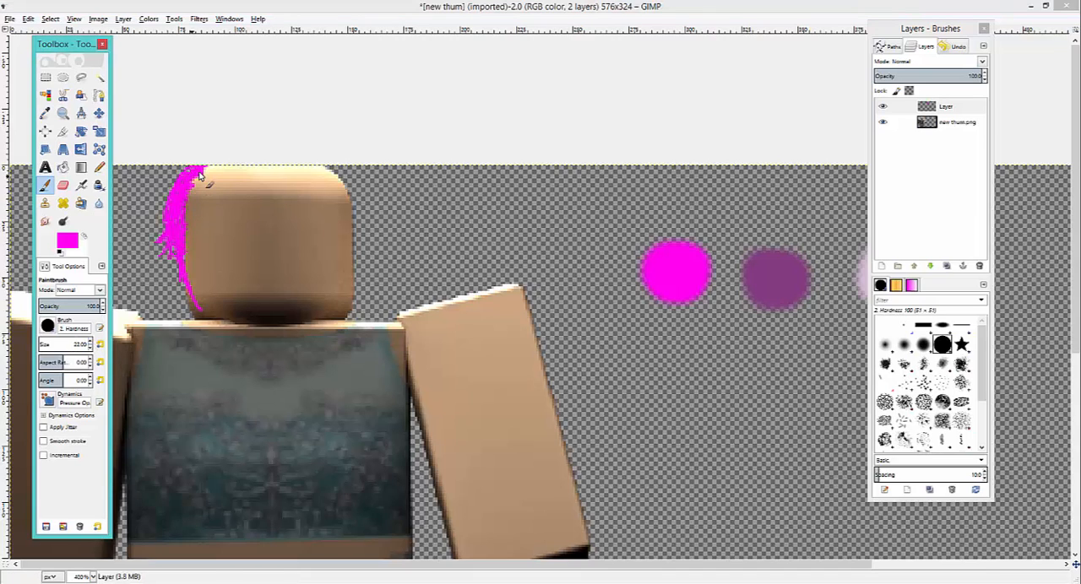
click(90, 348)
click(90, 342)
click(91, 342)
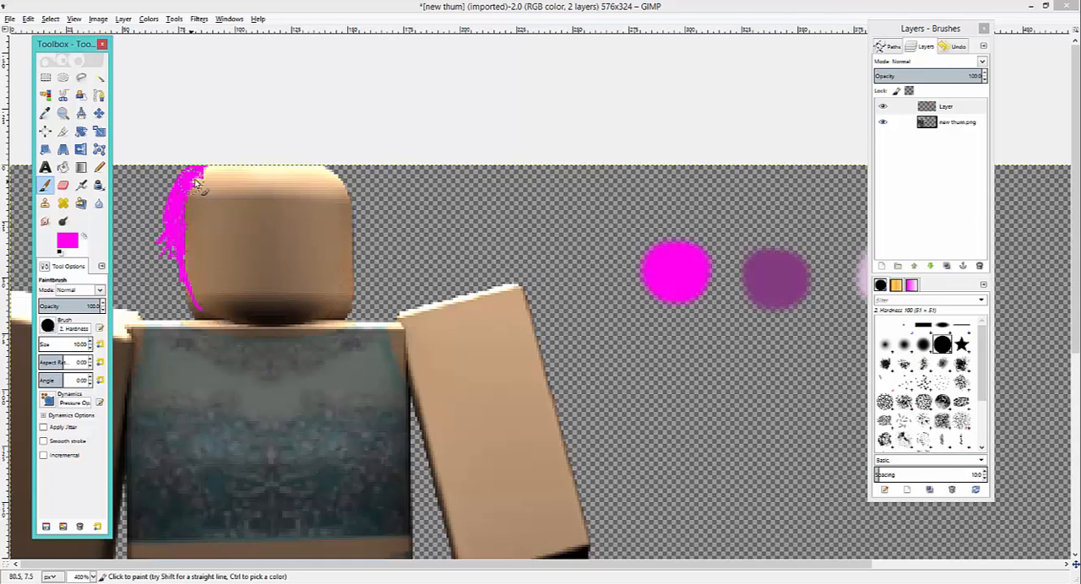
mouse_move(200, 174)
mouse_down()
mouse_move(165, 212)
mouse_move(192, 306)
mouse_up()
mouse_move(204, 175)
mouse_down()
mouse_move(253, 163)
mouse_move(277, 177)
mouse_move(344, 176)
mouse_move(356, 250)
mouse_move(354, 228)
mouse_move(344, 289)
mouse_move(326, 261)
mouse_up()
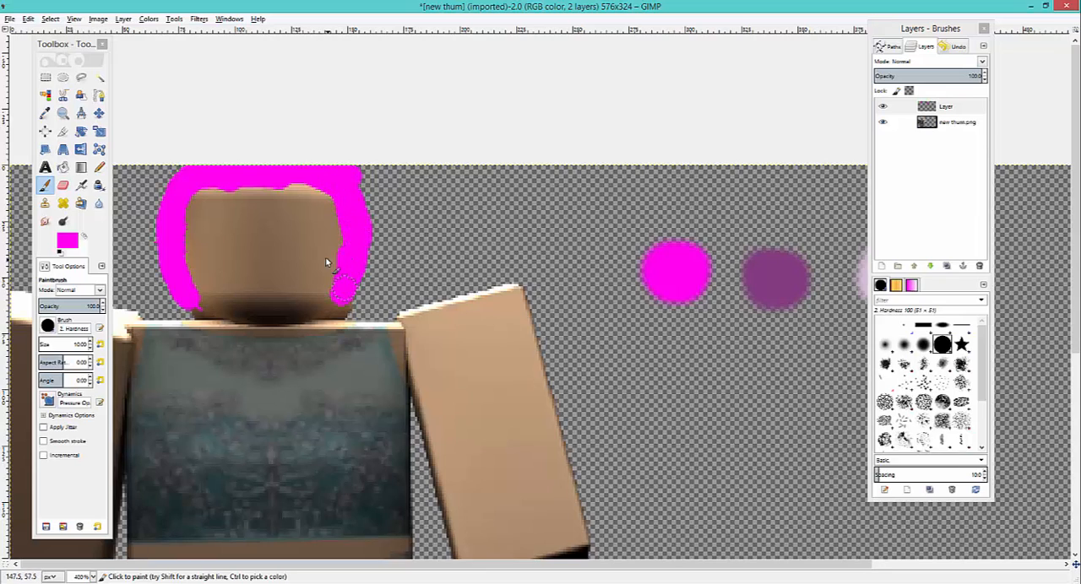
- Set the brush size to 1 and paint thin magenta strands along the outer and inner edges of the hair's left side
click(89, 348)
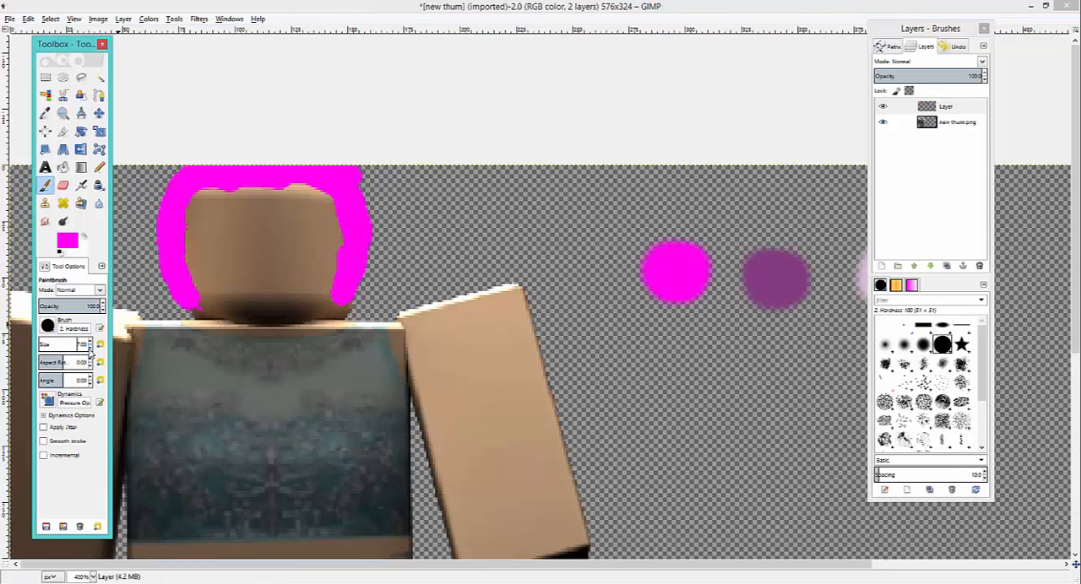
mouse_move(179, 183)
mouse_down()
mouse_move(145, 240)
mouse_move(170, 185)
mouse_move(153, 230)
mouse_move(164, 196)
mouse_move(164, 237)
mouse_move(159, 208)
mouse_move(176, 174)
mouse_move(166, 193)
mouse_move(180, 178)
mouse_move(165, 187)
mouse_move(205, 179)
mouse_move(194, 208)
mouse_up()
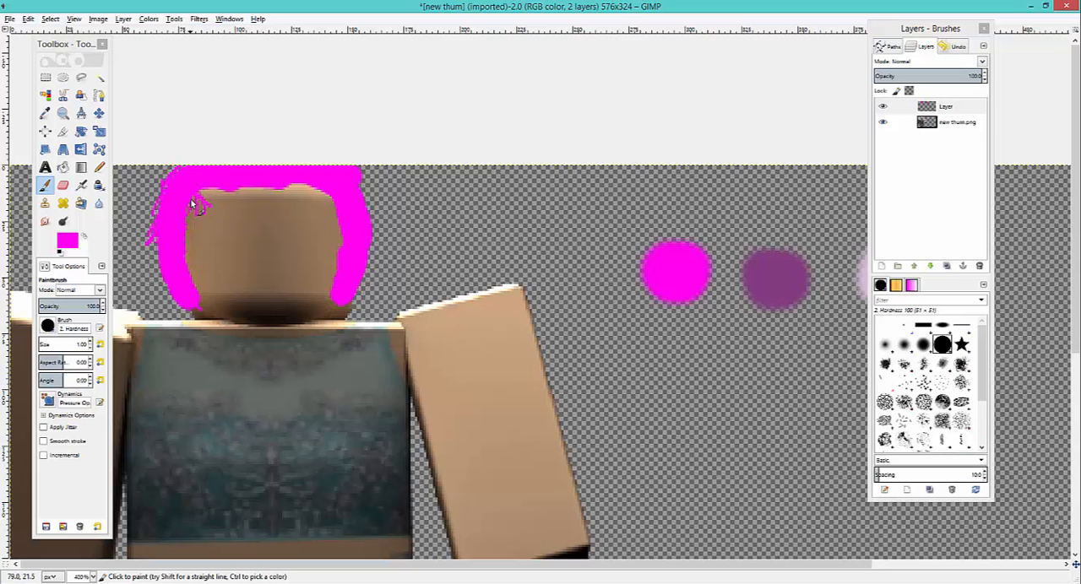
mouse_move(206, 263)
mouse_down()
mouse_move(192, 197)
mouse_move(198, 239)
mouse_move(203, 189)
mouse_move(214, 218)
mouse_move(198, 190)
mouse_move(216, 228)
mouse_up()
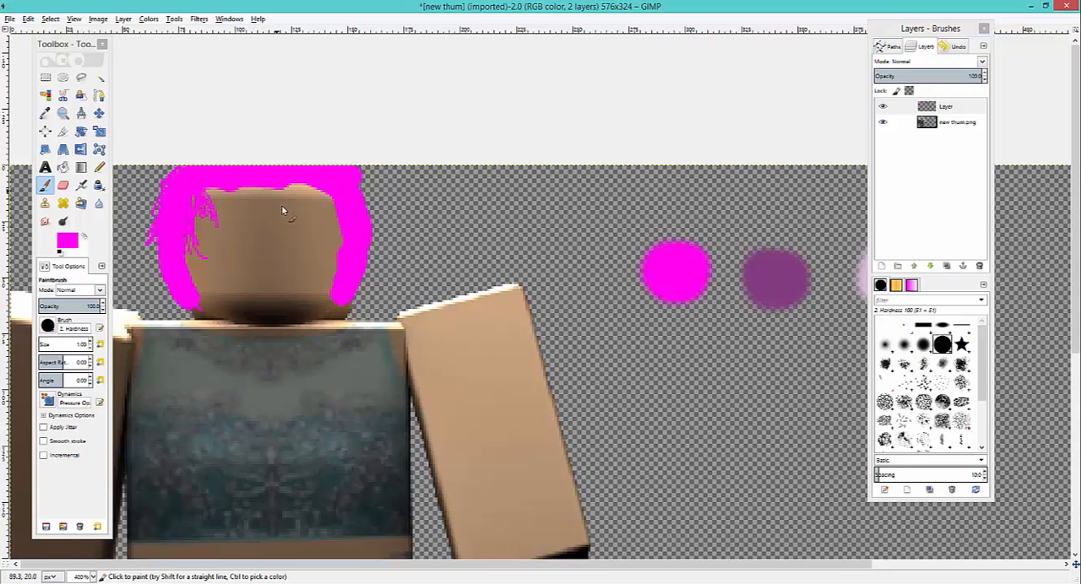
- Paint thin strands along the hair's right inner edge and left edges, tapering both sides into pointed tips at the neck
mouse_move(334, 225)
mouse_down()
mouse_move(333, 194)
mouse_move(325, 241)
mouse_move(335, 203)
mouse_move(335, 252)
mouse_move(349, 217)
mouse_move(327, 277)
mouse_move(348, 243)
mouse_move(312, 267)
mouse_move(326, 327)
mouse_up()
drag(347, 274, 317, 315)
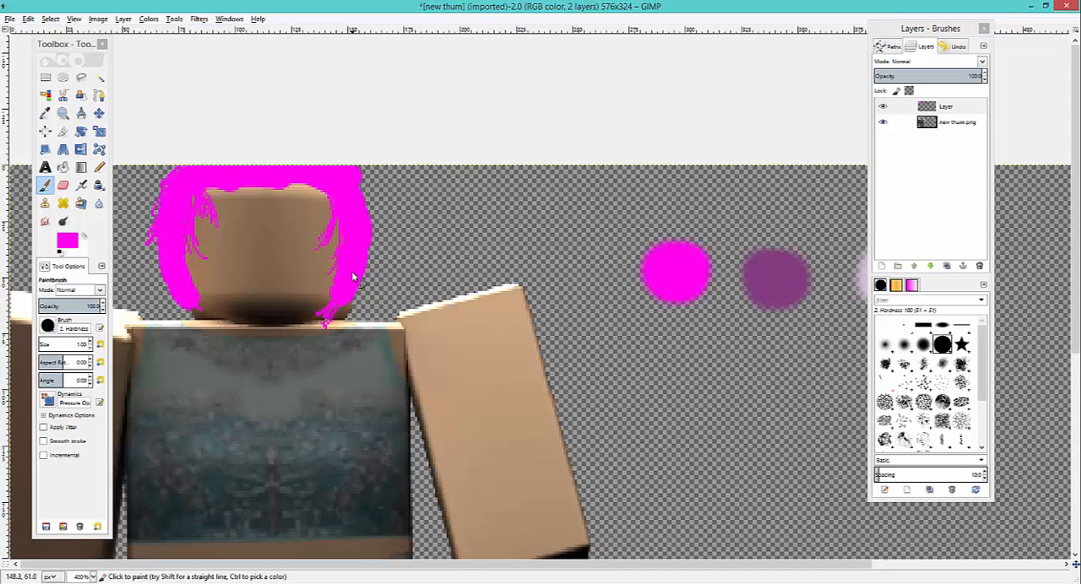
mouse_move(353, 277)
mouse_down()
mouse_move(336, 323)
mouse_move(347, 298)
mouse_move(321, 328)
mouse_up()
drag(197, 295, 219, 330)
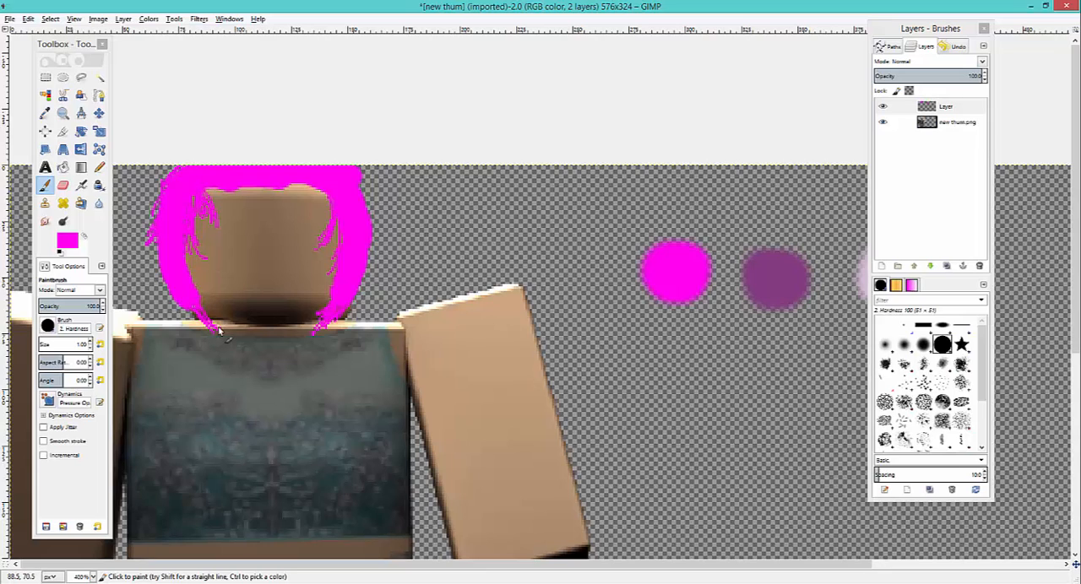
drag(158, 261, 171, 299)
drag(185, 232, 201, 293)
- Paint a fringe of short, thin magenta bangs across the forehead from one side of the hair to the other
mouse_move(221, 209)
mouse_down()
mouse_move(199, 191)
mouse_move(214, 186)
mouse_move(250, 219)
mouse_move(244, 181)
mouse_move(188, 194)
mouse_move(252, 198)
mouse_move(263, 217)
mouse_move(269, 199)
mouse_move(239, 186)
mouse_move(278, 180)
mouse_move(292, 214)
mouse_move(284, 178)
mouse_move(308, 194)
mouse_move(327, 240)
mouse_up()
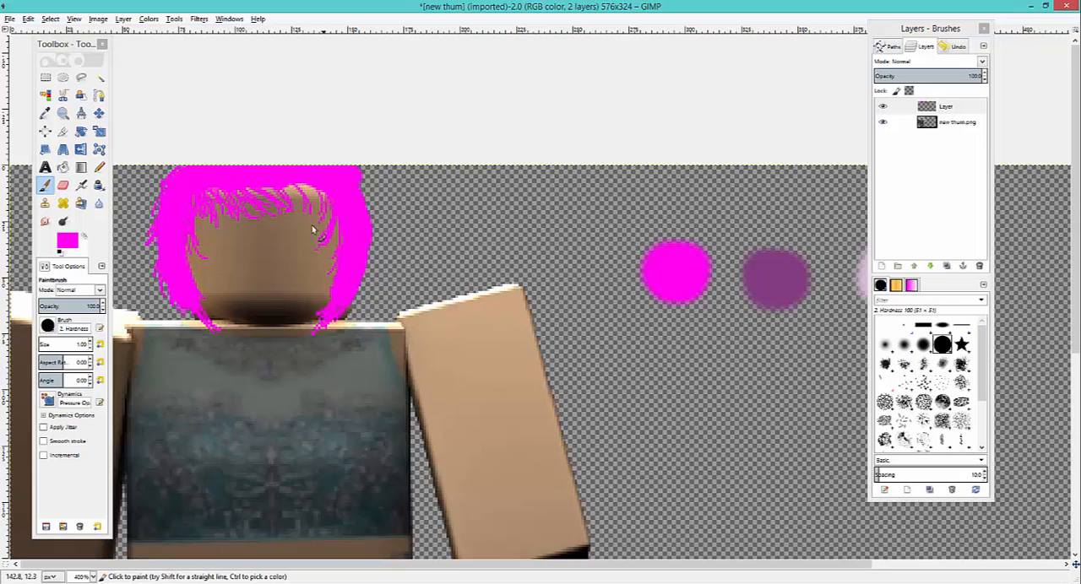
drag(315, 193, 331, 220)
drag(295, 175, 289, 210)
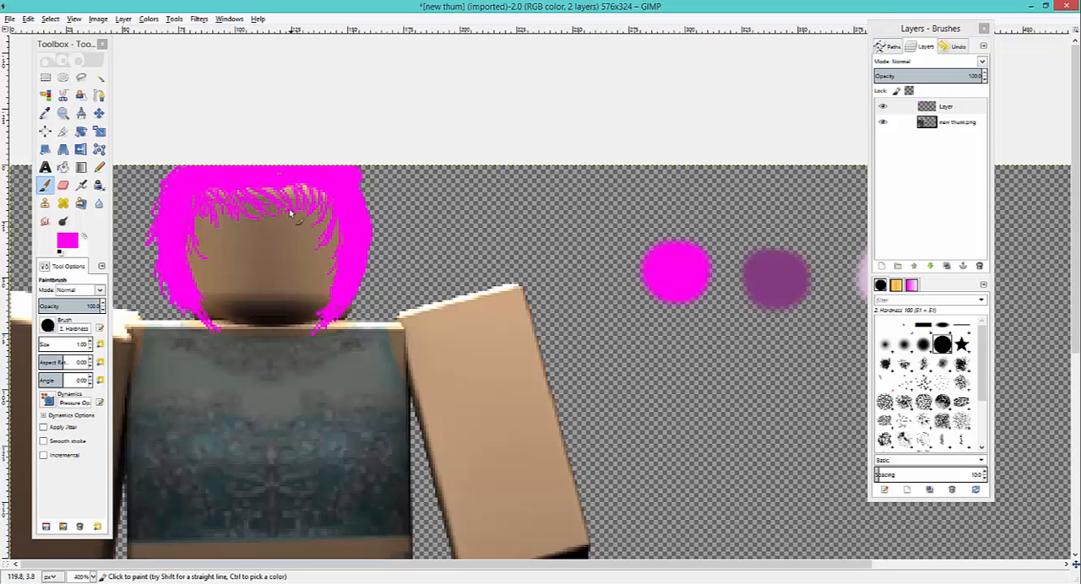
- Paint wispy magenta strands down the outer right edge of the hair, from the top to the neck
mouse_move(362, 168)
mouse_down()
mouse_move(372, 224)
mouse_move(366, 196)
mouse_move(372, 234)
mouse_up()
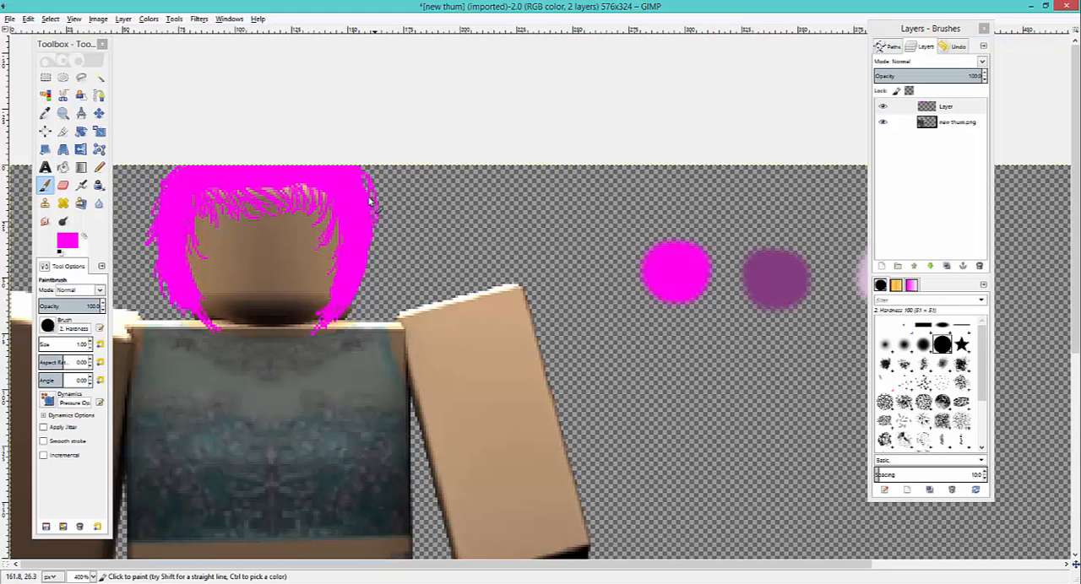
drag(369, 196, 376, 251)
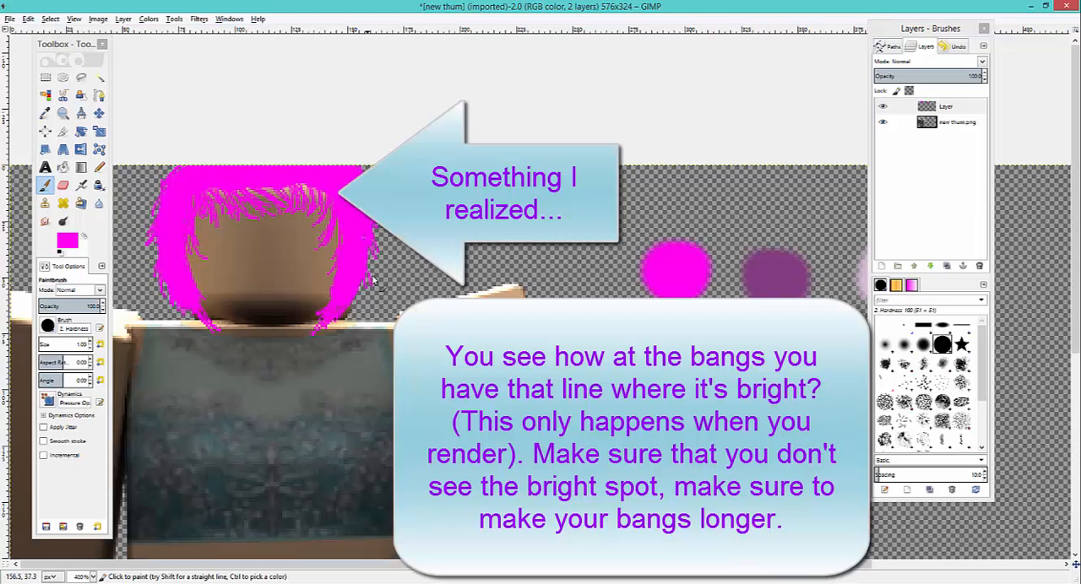
drag(363, 282, 344, 319)
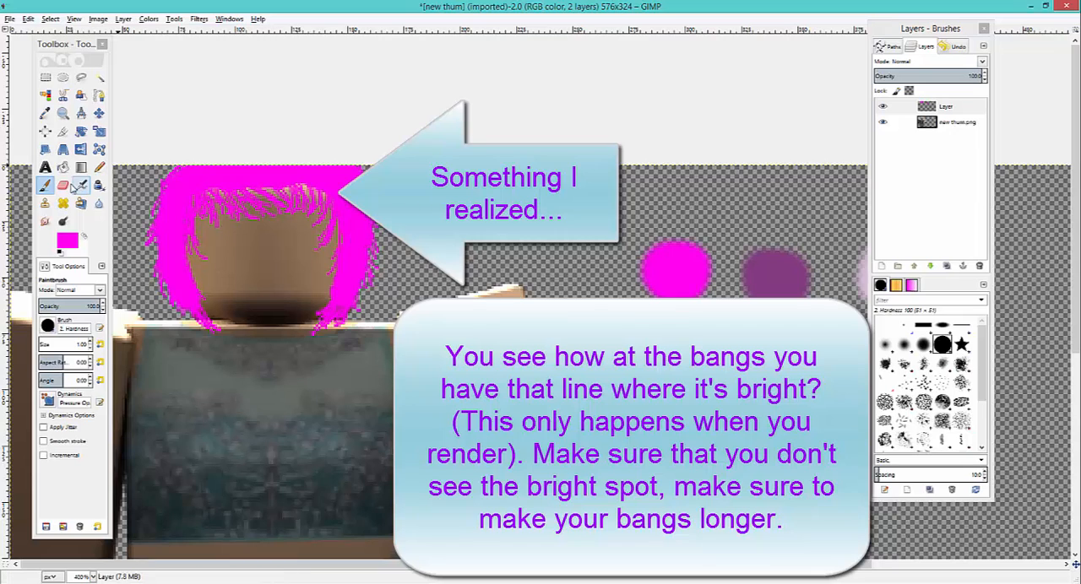
click(62, 185)
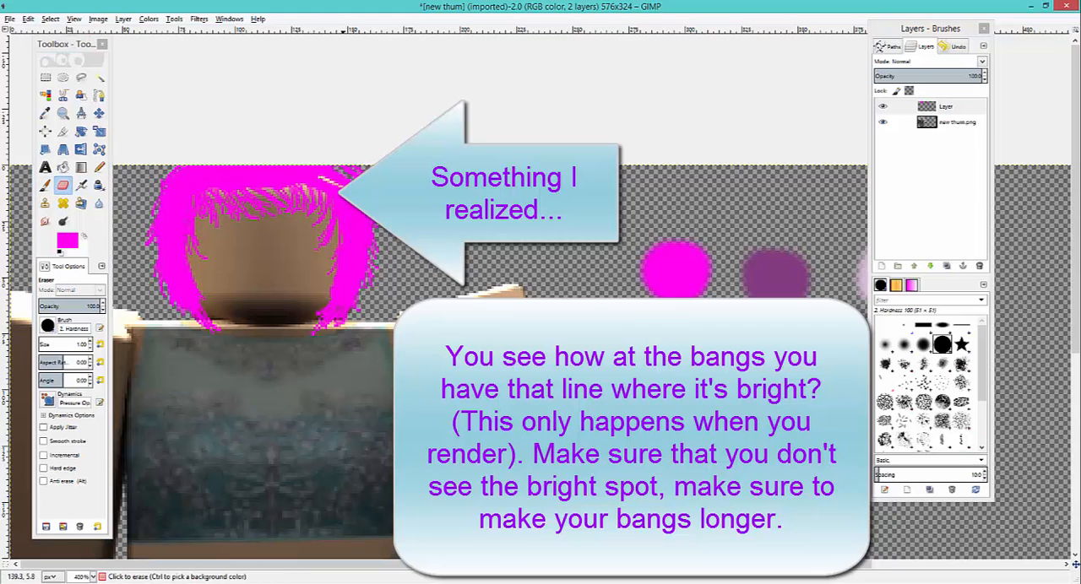
mouse_move(339, 185)
mouse_down()
mouse_move(314, 167)
mouse_move(323, 173)
mouse_up()
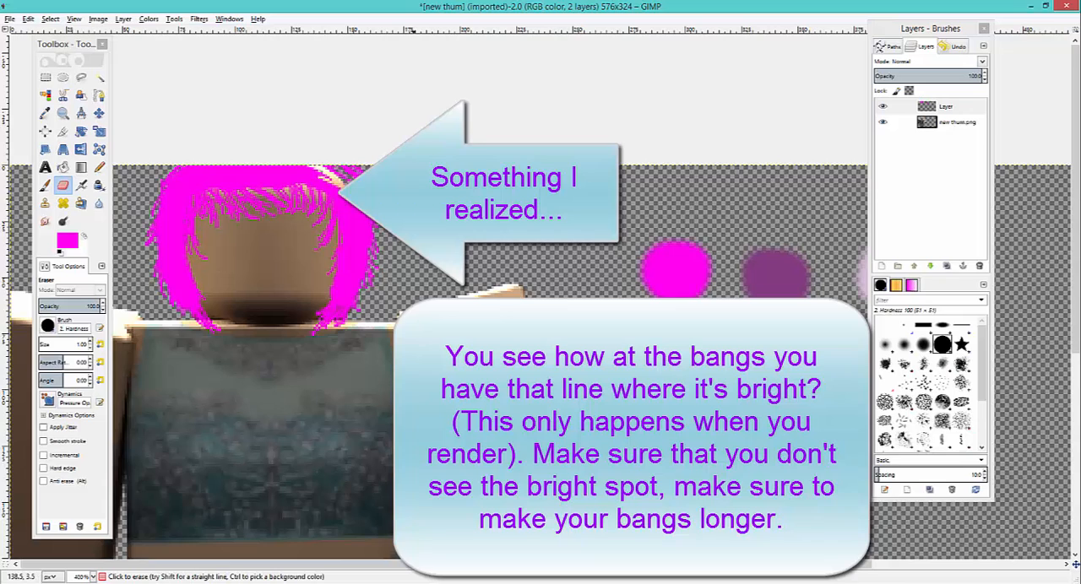
click(954, 48)
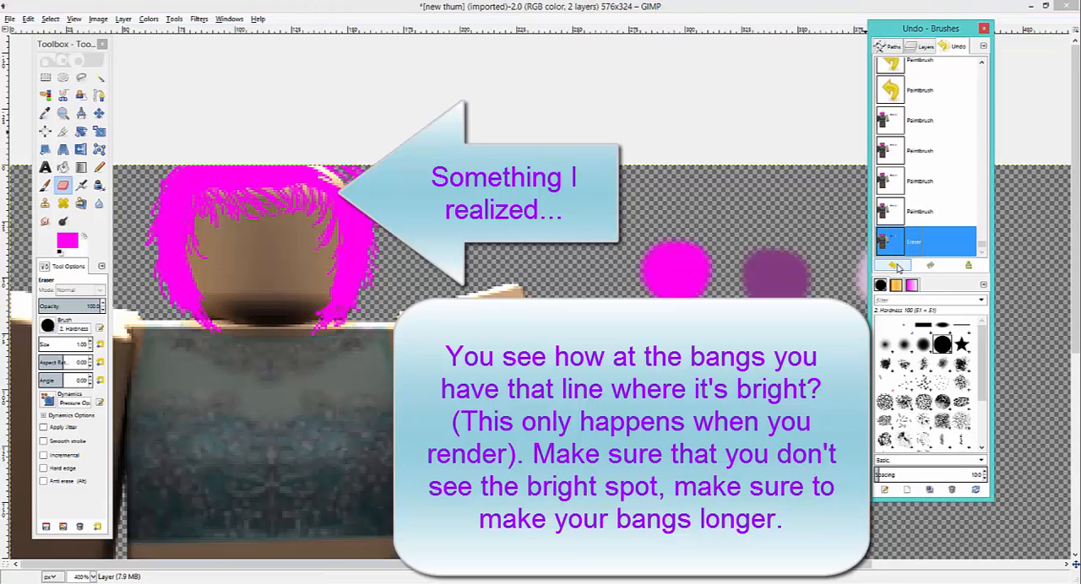
click(895, 266)
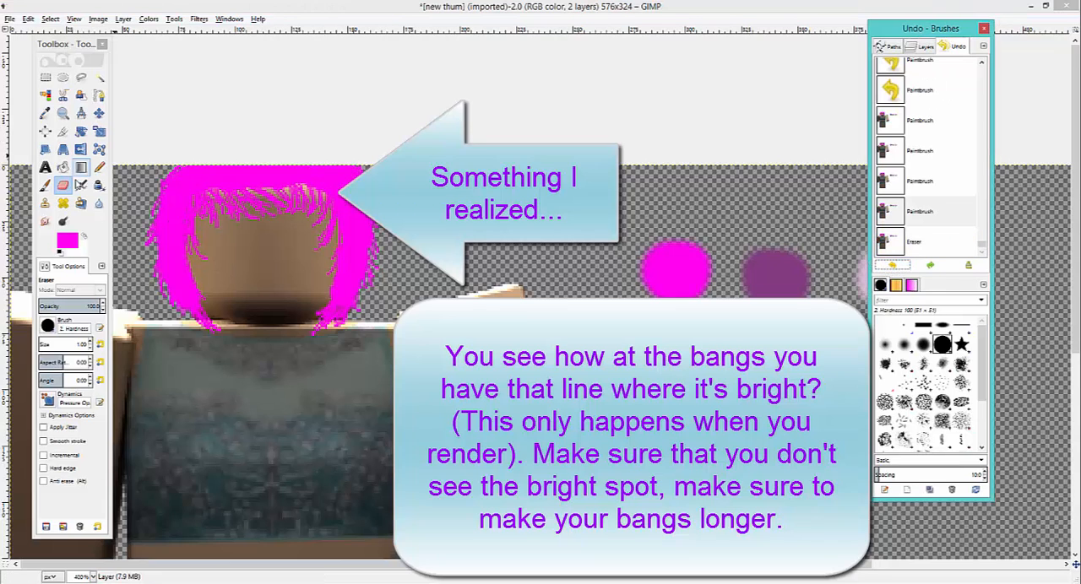
- Paint more loose magenta strands with the Paintbrush along the upper left and right outer edges of the hair
click(45, 185)
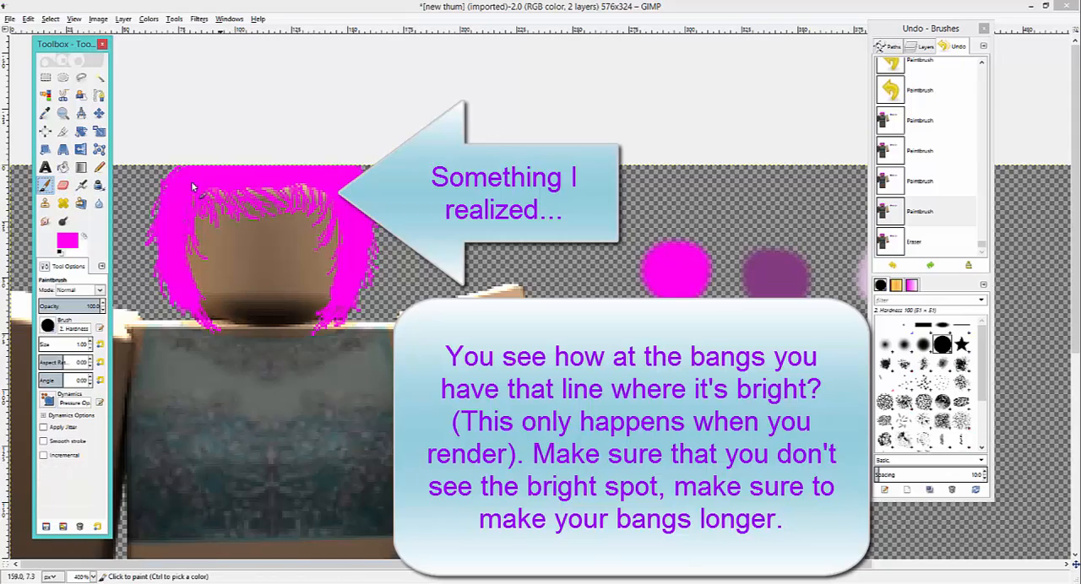
mouse_move(173, 177)
mouse_down()
mouse_move(151, 199)
mouse_move(169, 221)
mouse_move(148, 238)
mouse_up()
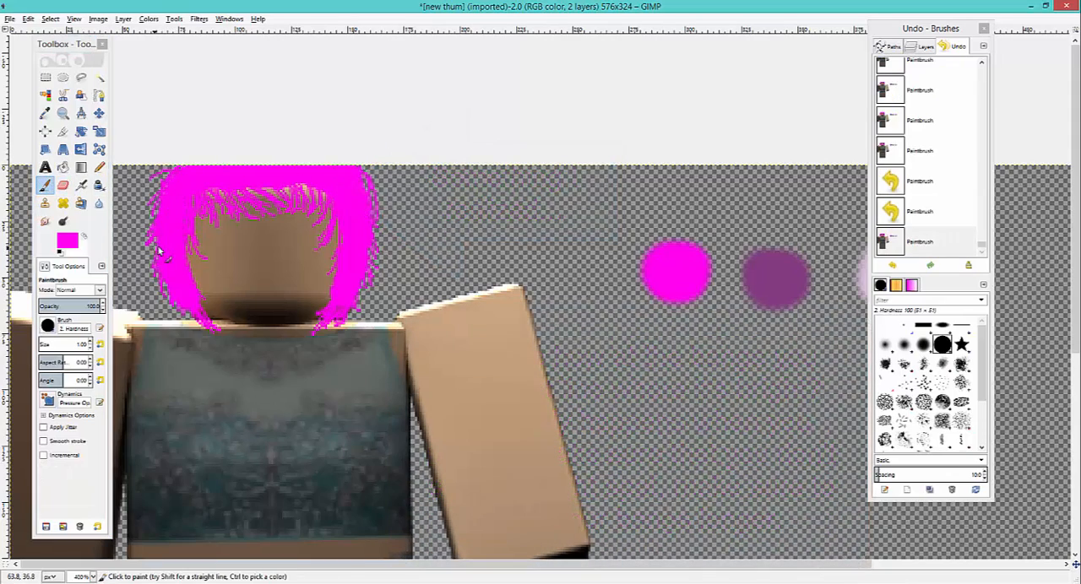
drag(359, 283, 367, 272)
drag(363, 272, 366, 204)
click(363, 176)
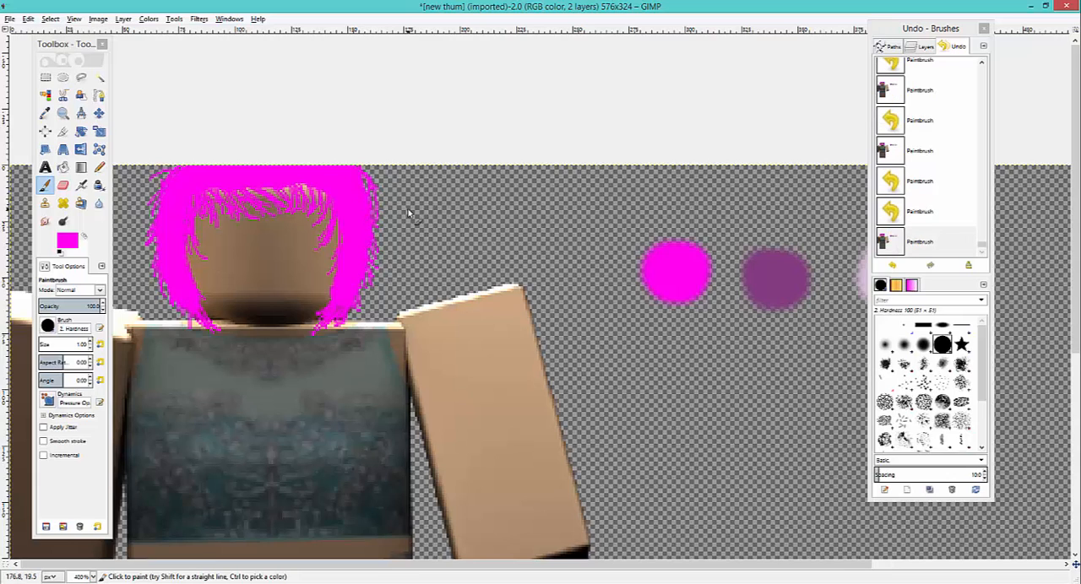
- Add a new layer above the hair layer, pick dark purple from the swatch on the hair layer, and make the new layer active
mouse_move(926, 46)
mouse_down()
mouse_move(888, 248)
mouse_move(870, 169)
mouse_up()
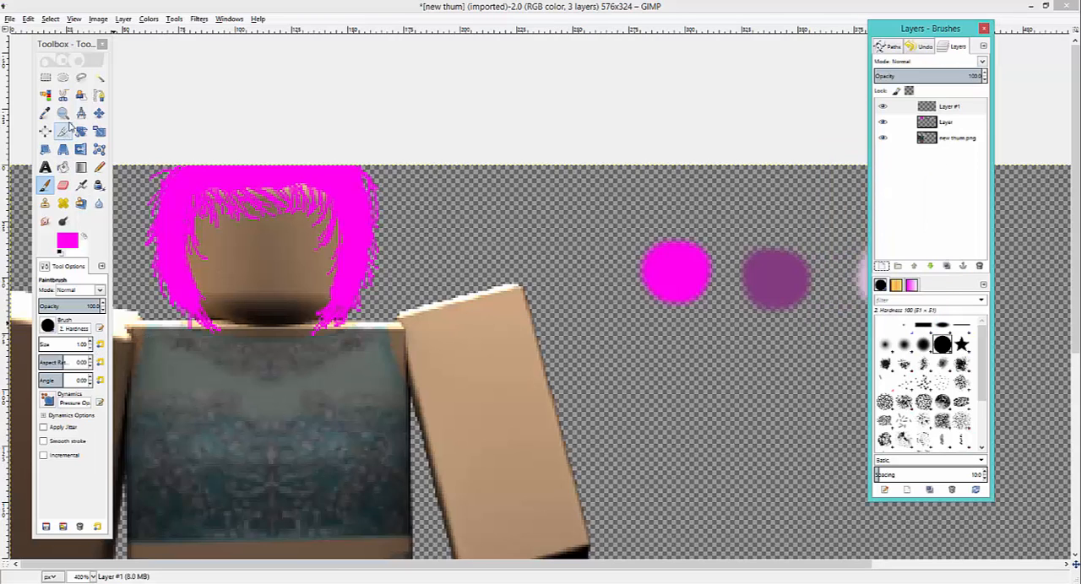
click(45, 112)
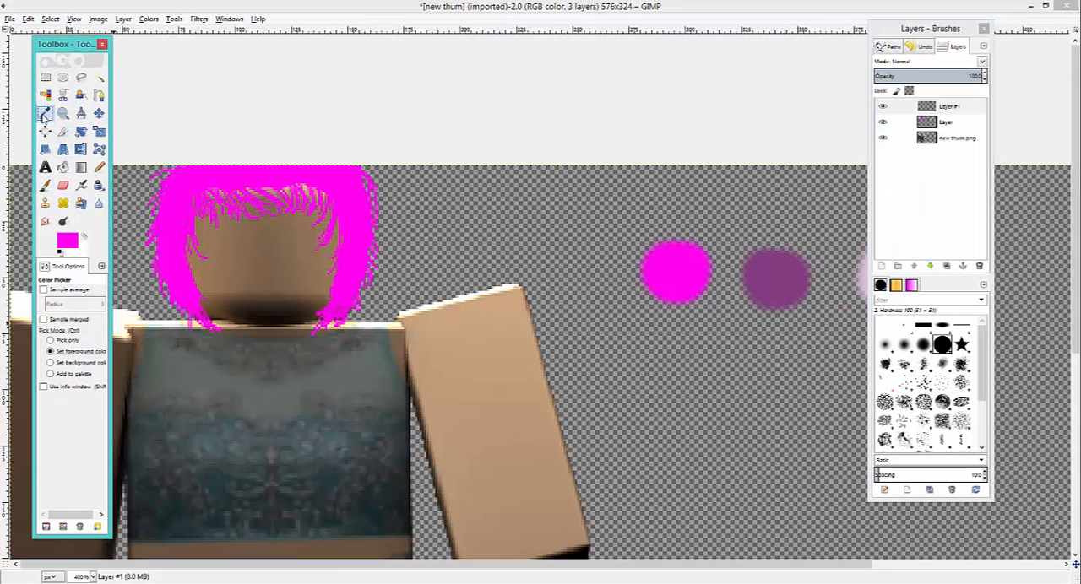
click(770, 271)
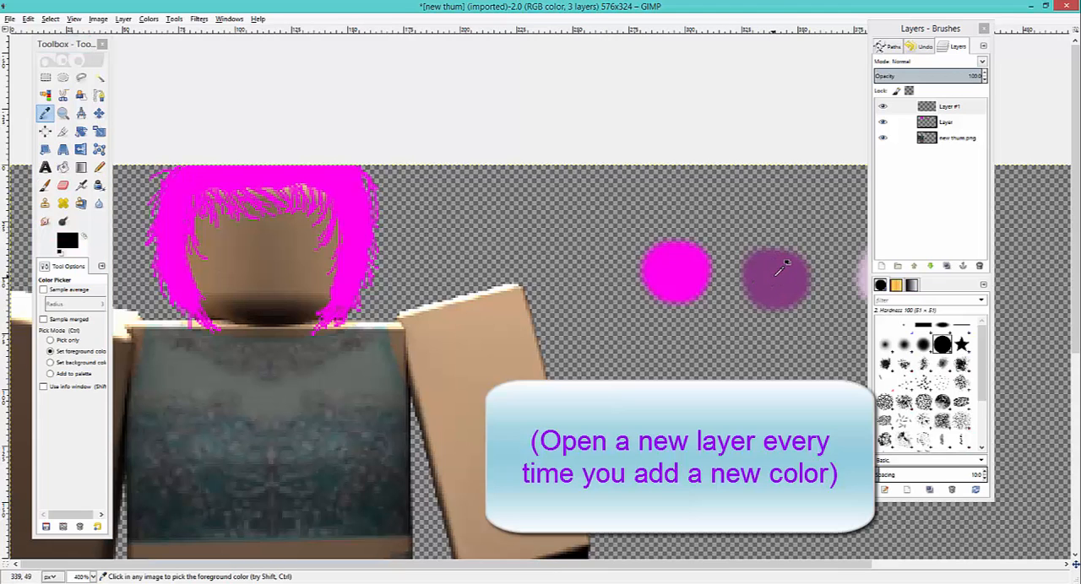
click(900, 122)
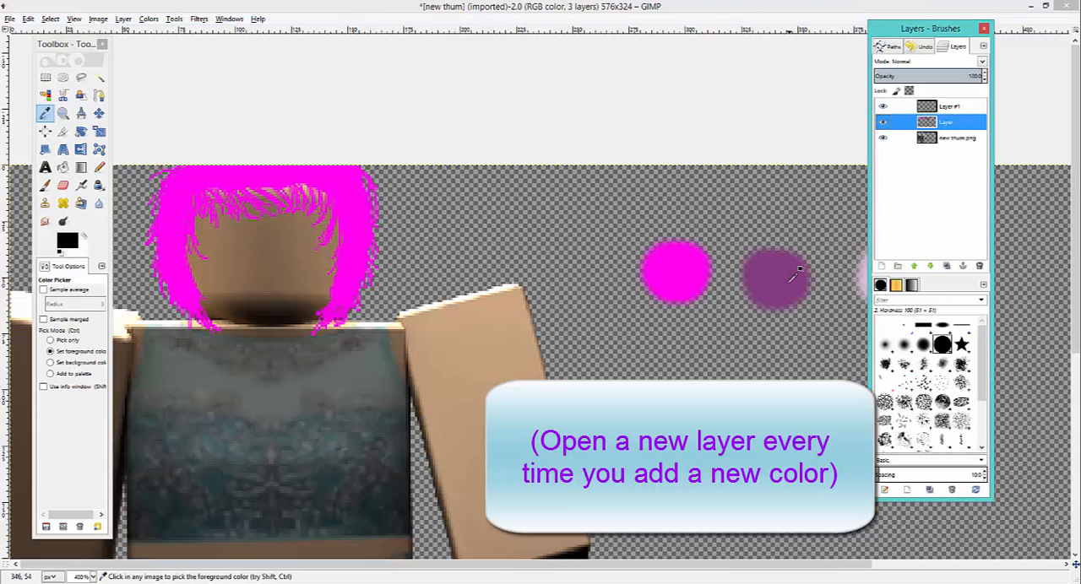
click(798, 270)
click(942, 107)
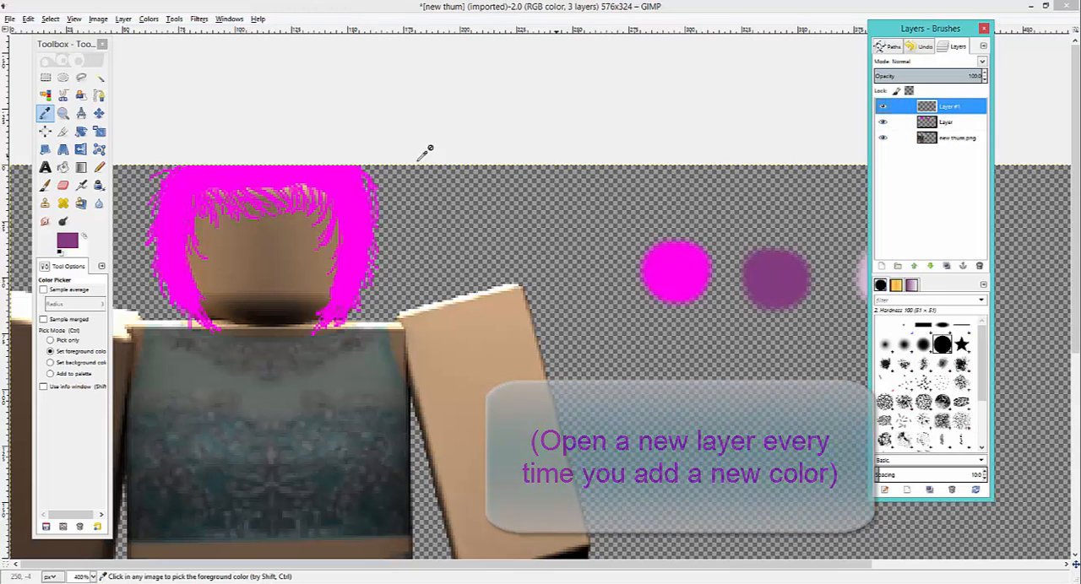
- Paint dark purple Paintbrush strokes over the lower hair tips on both sides of the head, on Layer #1
click(45, 187)
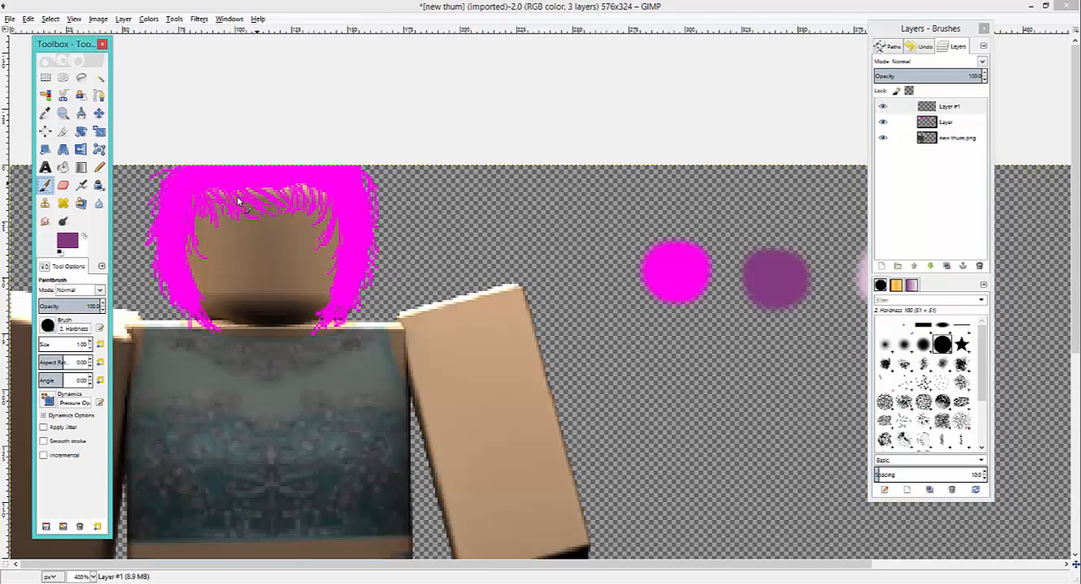
click(331, 312)
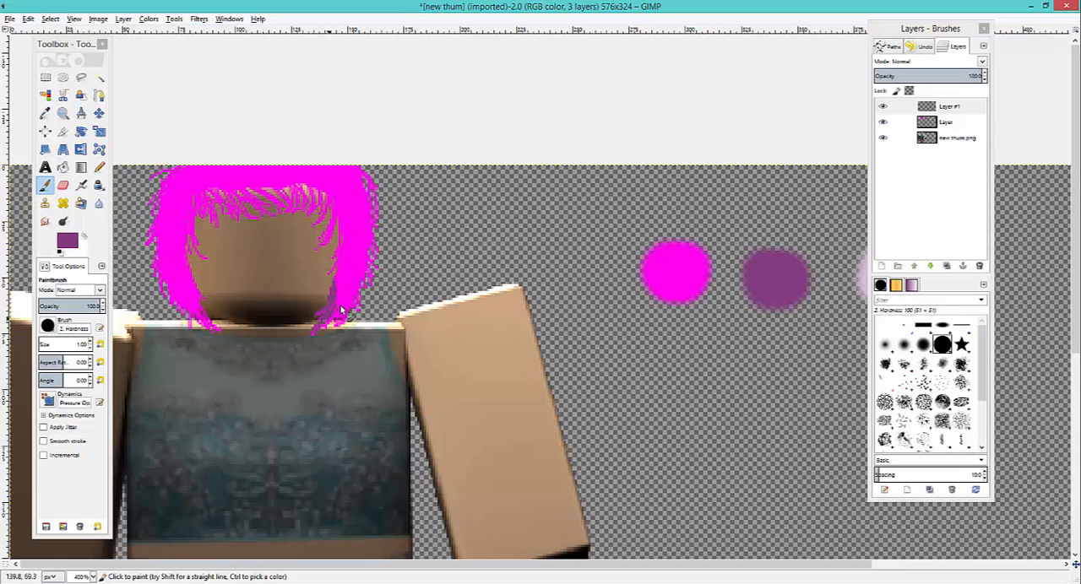
mouse_move(347, 301)
mouse_down()
mouse_move(342, 325)
mouse_move(357, 313)
mouse_up()
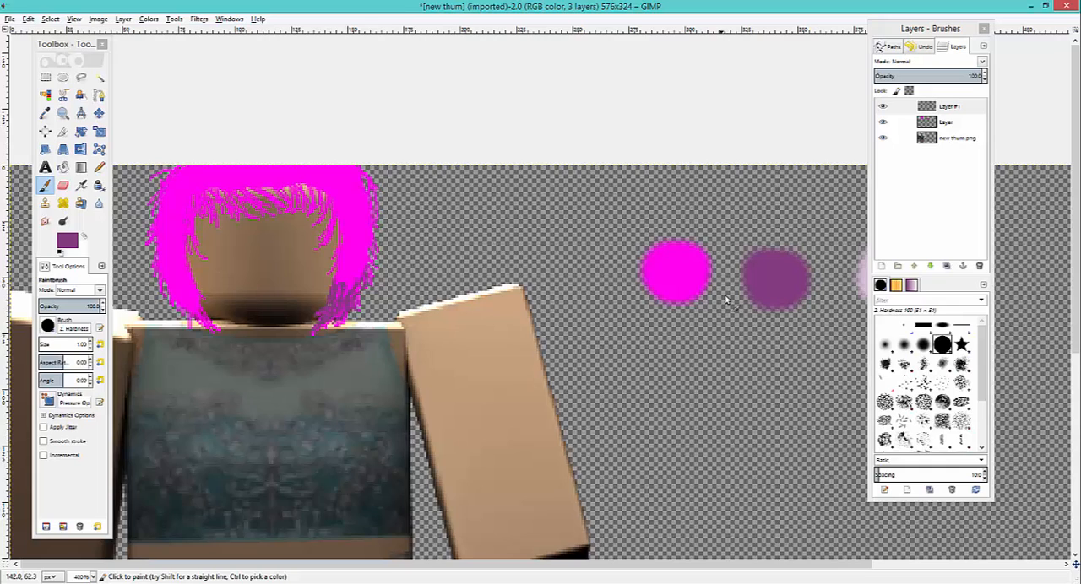
mouse_move(188, 283)
mouse_down()
mouse_move(203, 307)
mouse_move(192, 323)
mouse_up()
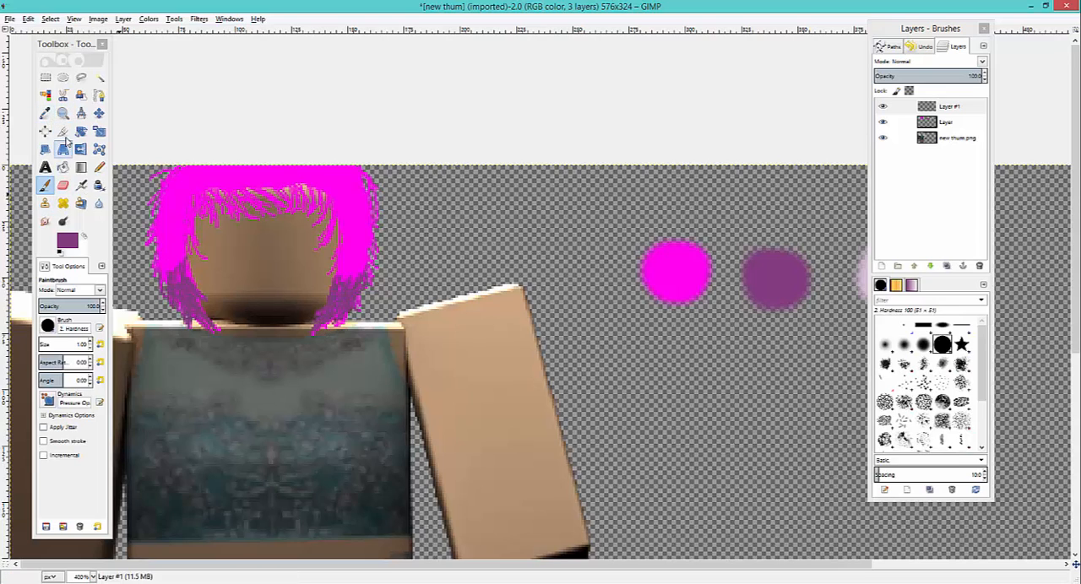
- Soften the dark purple shading on both sides of the hair using Blur / Sharpen with a size of 23
double_click(99, 202)
mouse_move(261, 292)
mouse_down()
mouse_move(369, 294)
mouse_move(376, 273)
mouse_move(318, 292)
mouse_move(338, 318)
mouse_up()
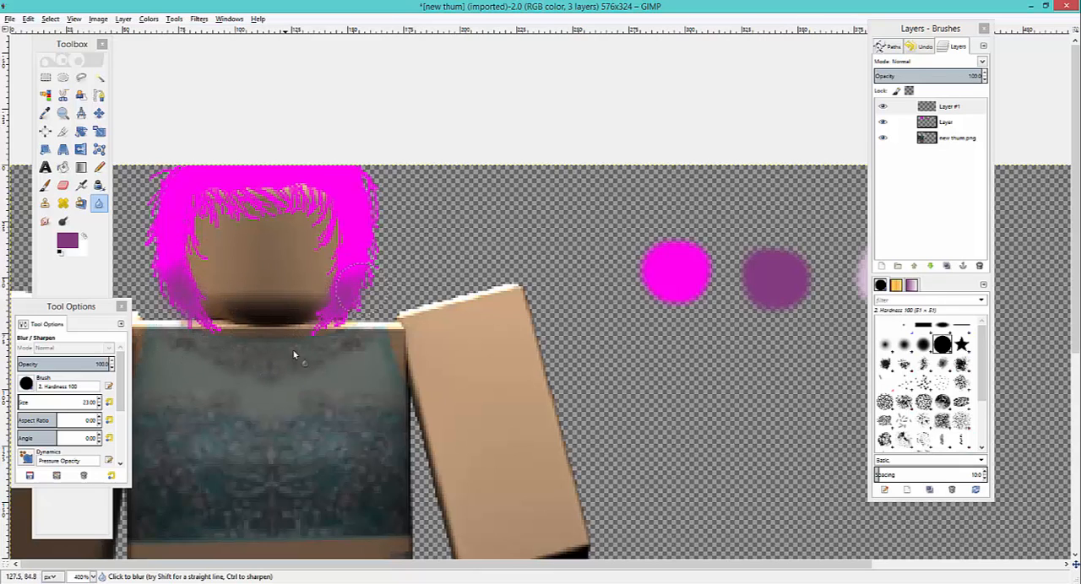
- Try the Overlay blend mode on Layer #1 and switch it back to Normal
click(981, 62)
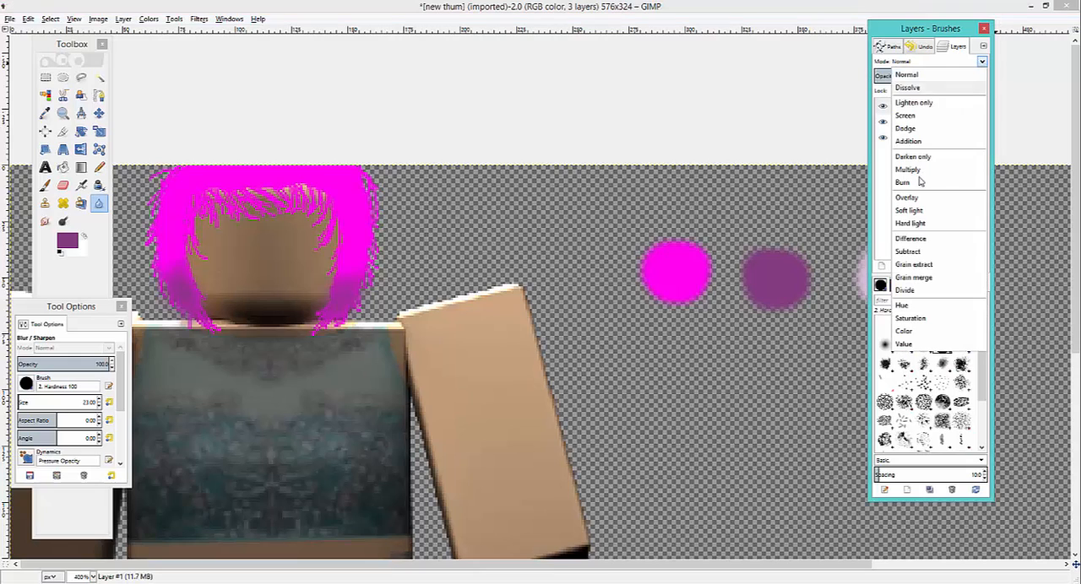
click(933, 202)
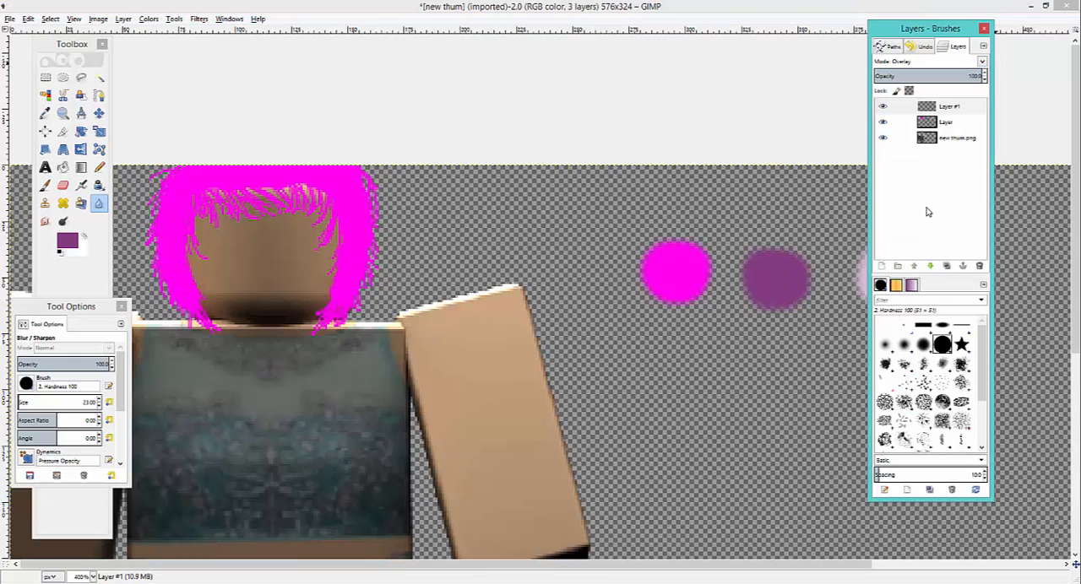
click(943, 61)
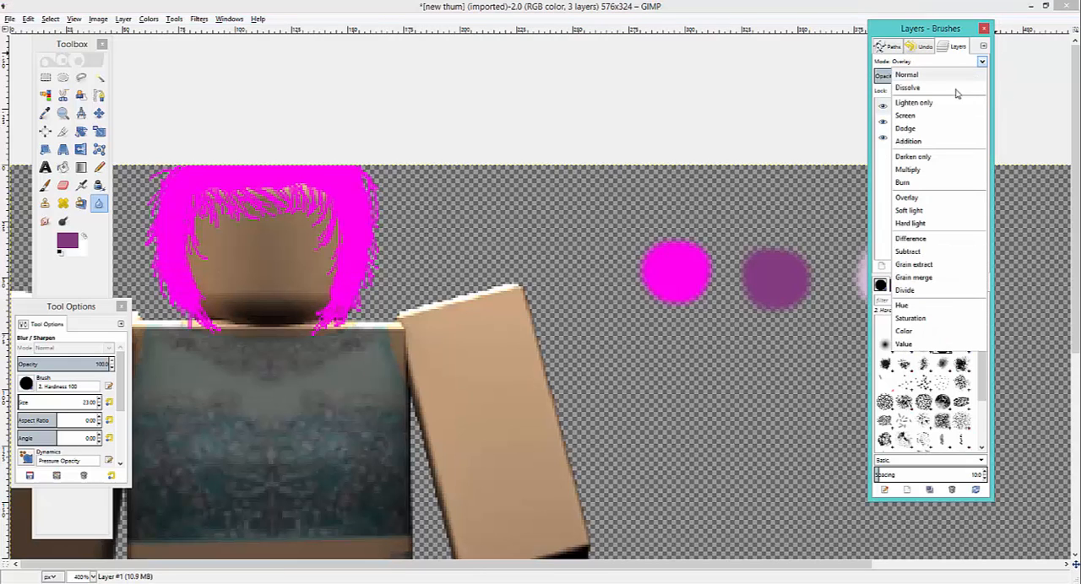
click(945, 76)
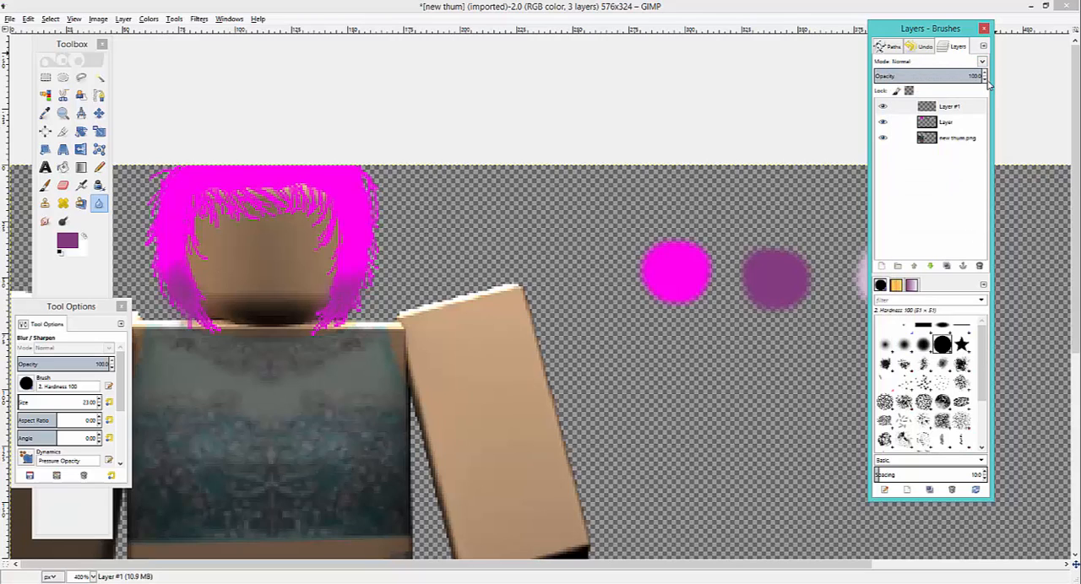
- Set the opacity of the dark purple shading layer, Layer #1, to 48
mouse_move(986, 77)
mouse_down()
mouse_move(979, 91)
mouse_move(994, 78)
mouse_up()
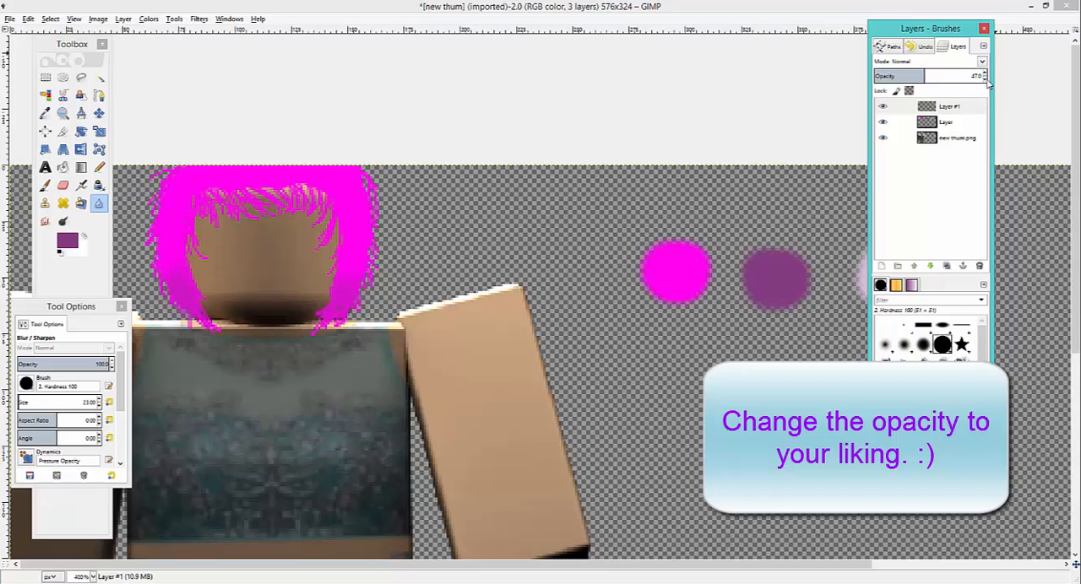
drag(989, 78, 989, 85)
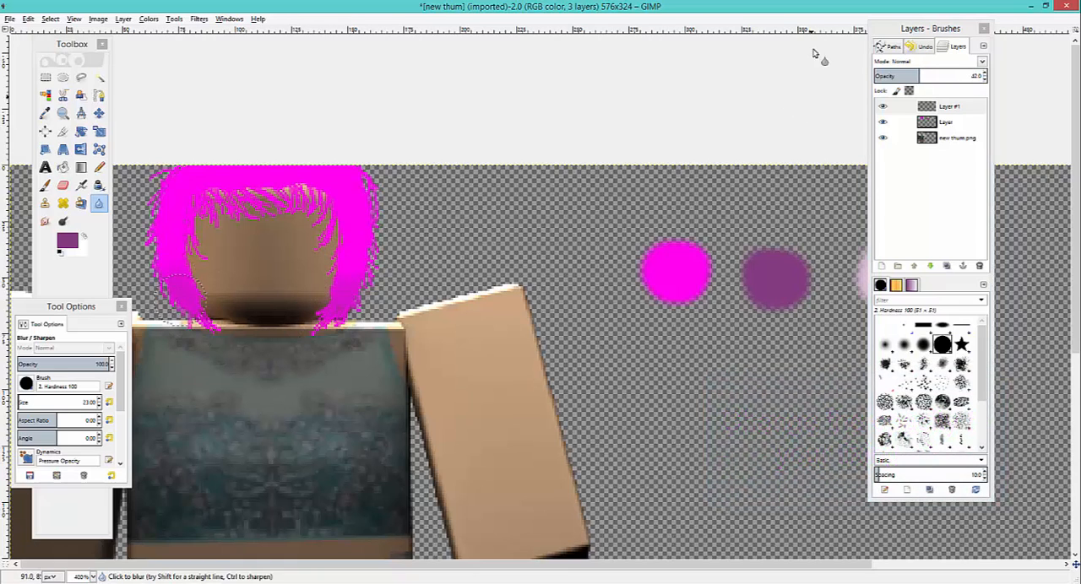
click(985, 76)
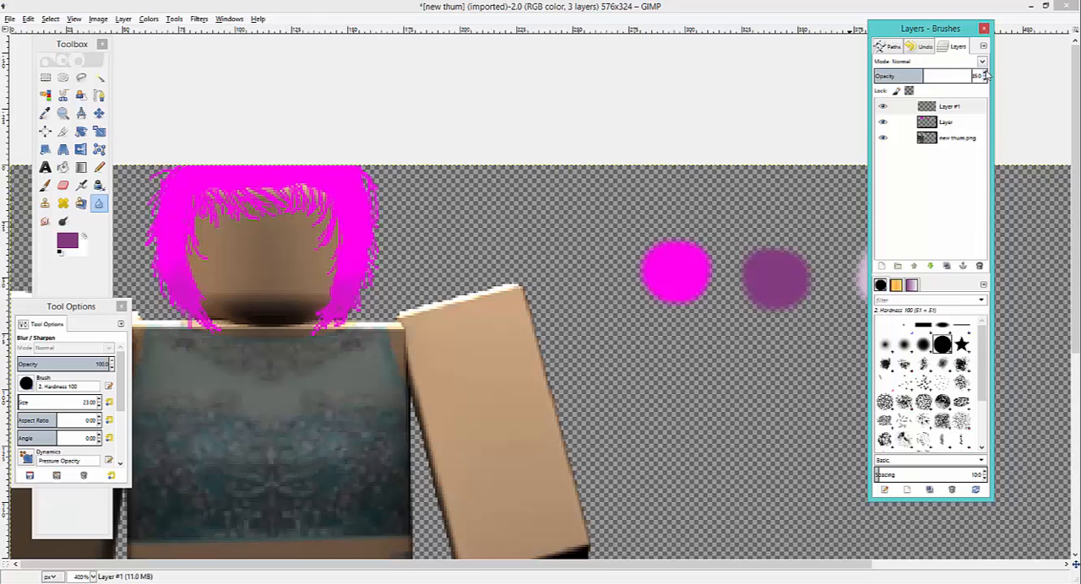
click(387, 286)
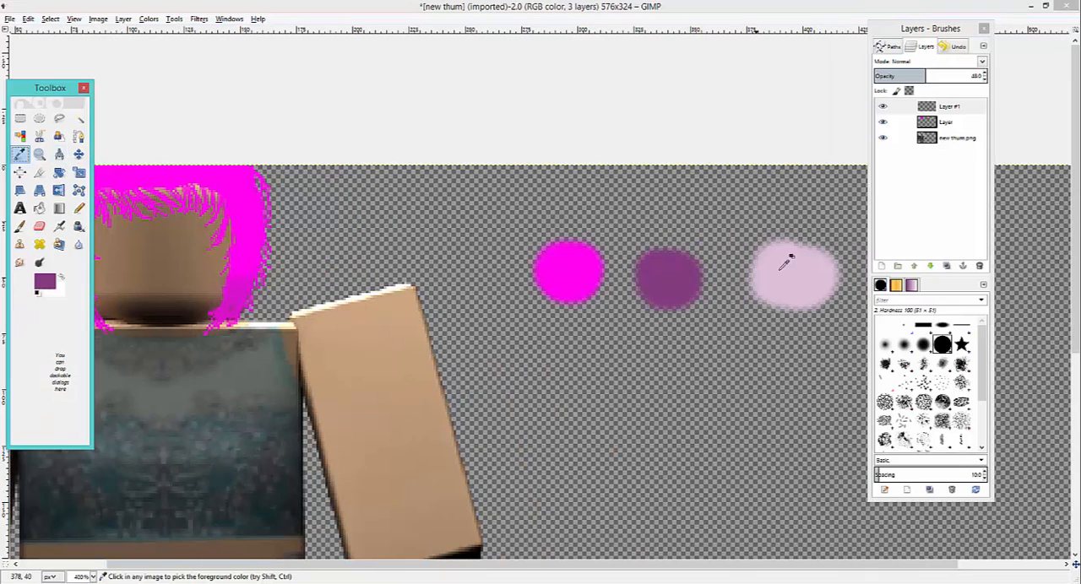
click(781, 268)
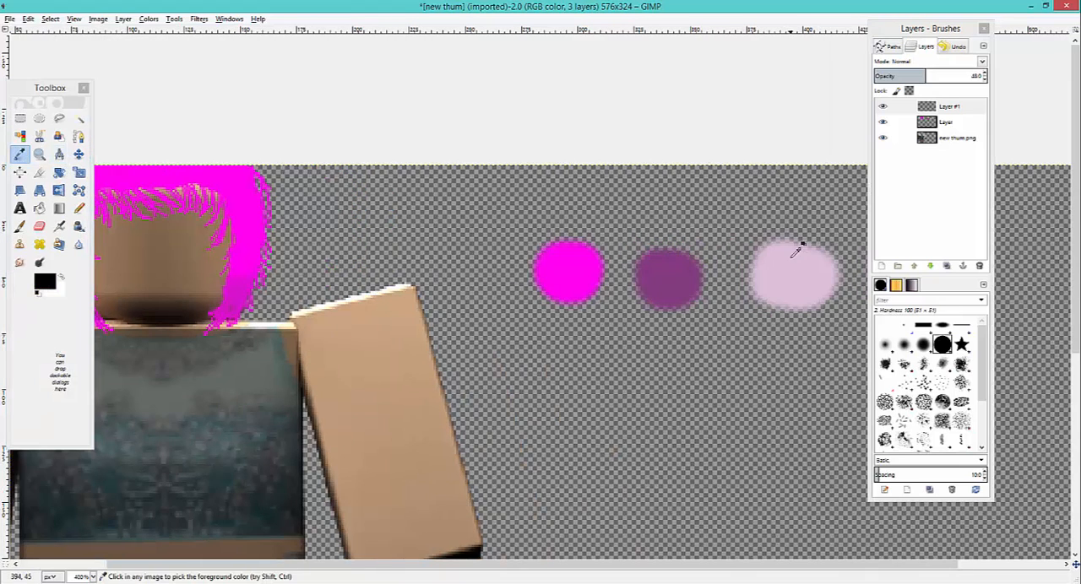
drag(519, 567, 397, 579)
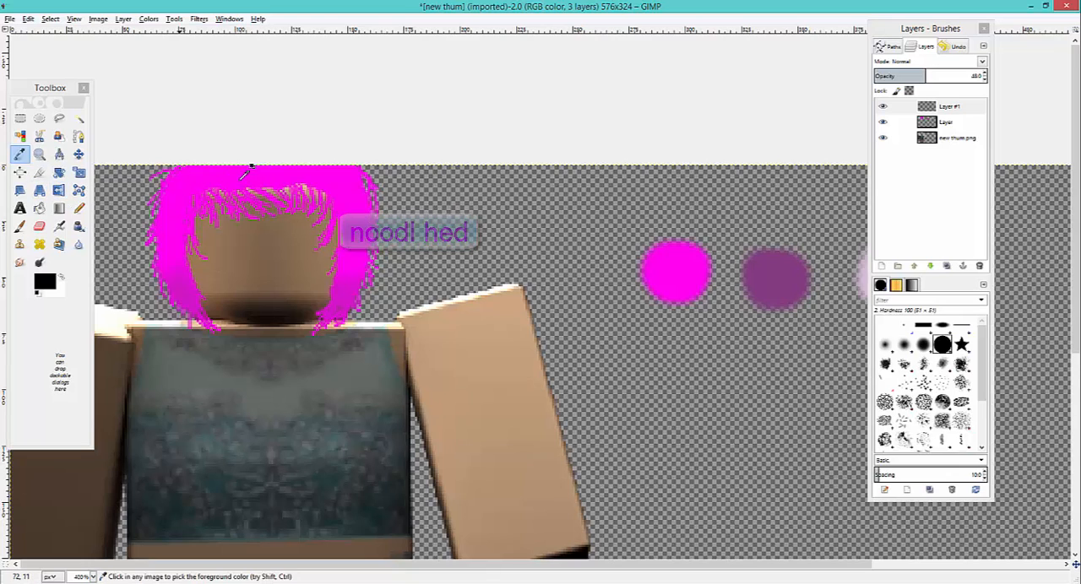
click(19, 226)
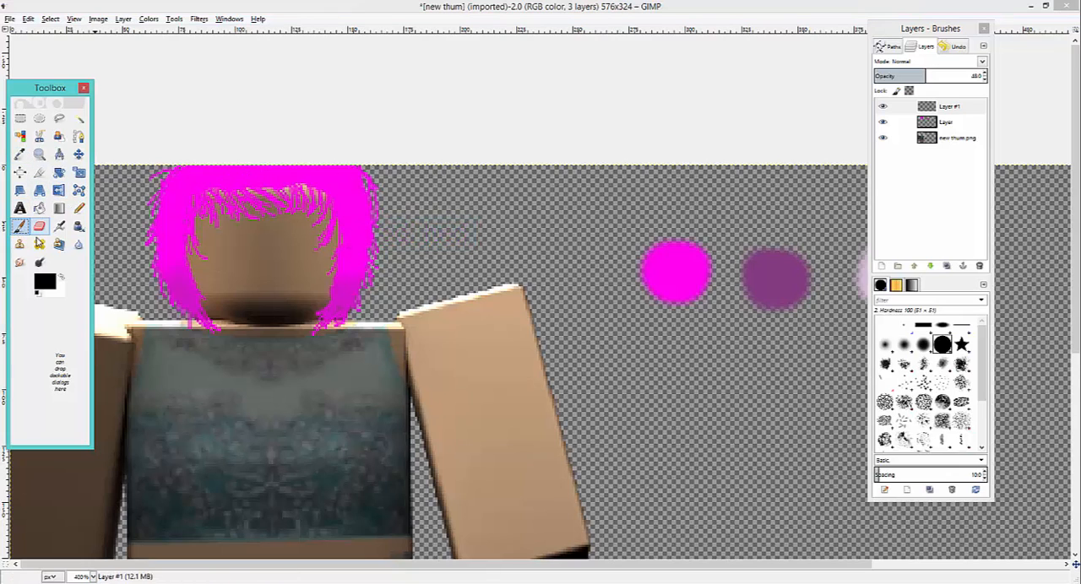
click(199, 164)
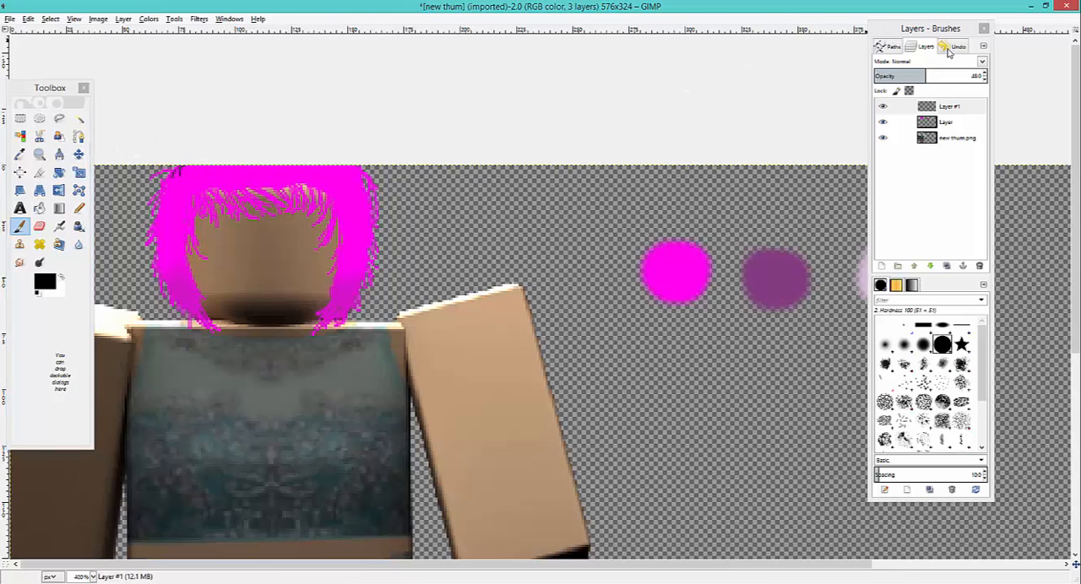
click(950, 47)
click(898, 265)
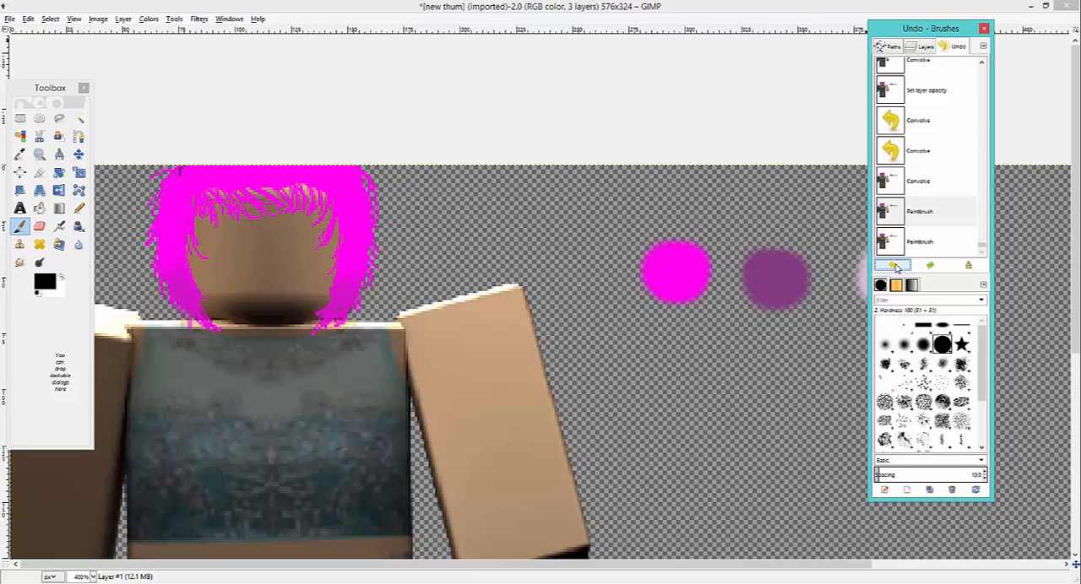
click(897, 265)
- Pick pale pink from the swatch on the hair layer and paint Paintbrush highlights on the hair's upper left, on Layer #1
click(926, 46)
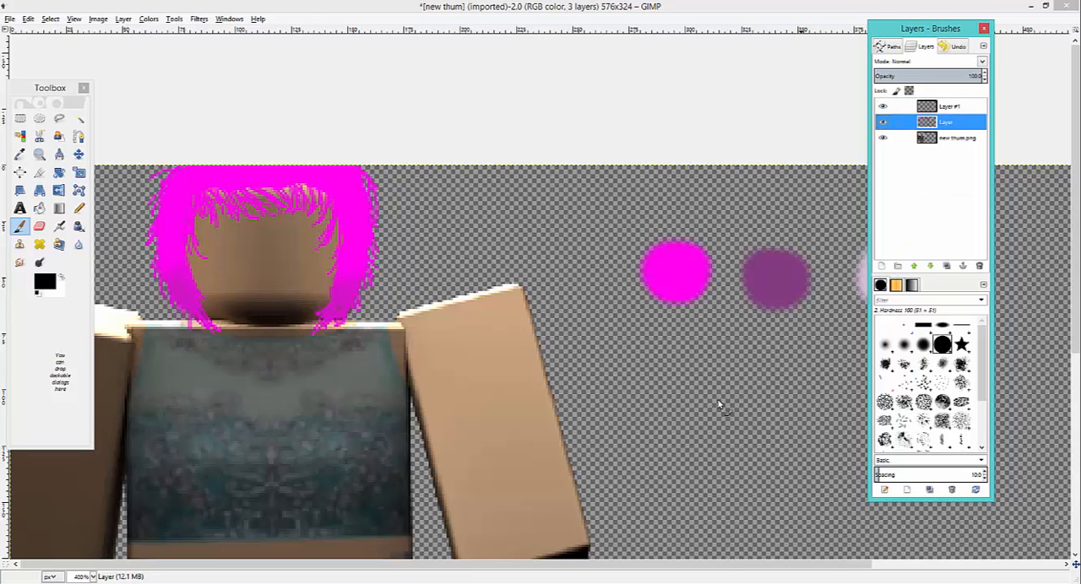
drag(592, 564, 639, 565)
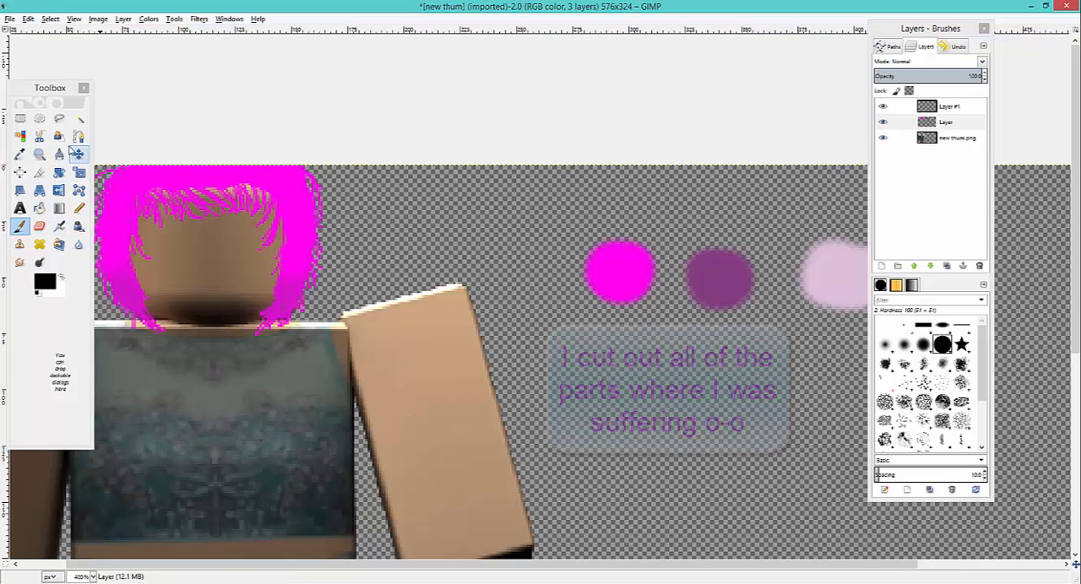
click(20, 155)
click(836, 269)
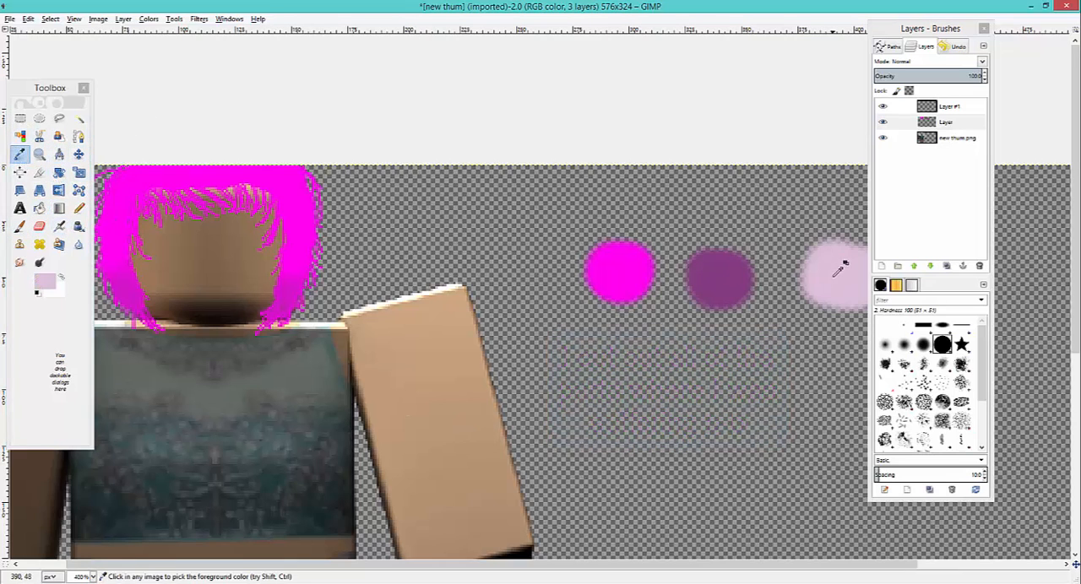
click(19, 226)
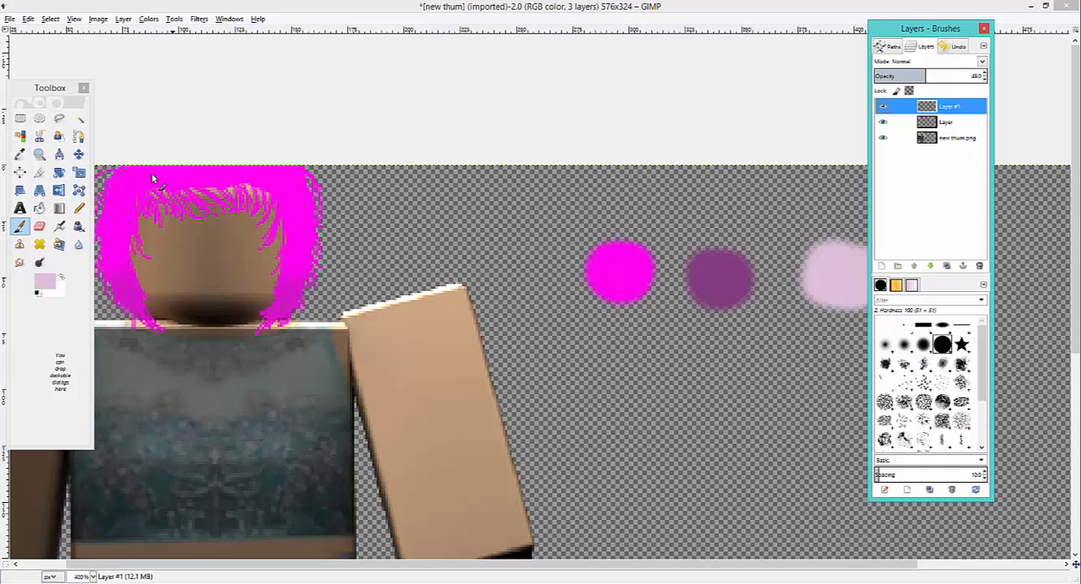
click(131, 170)
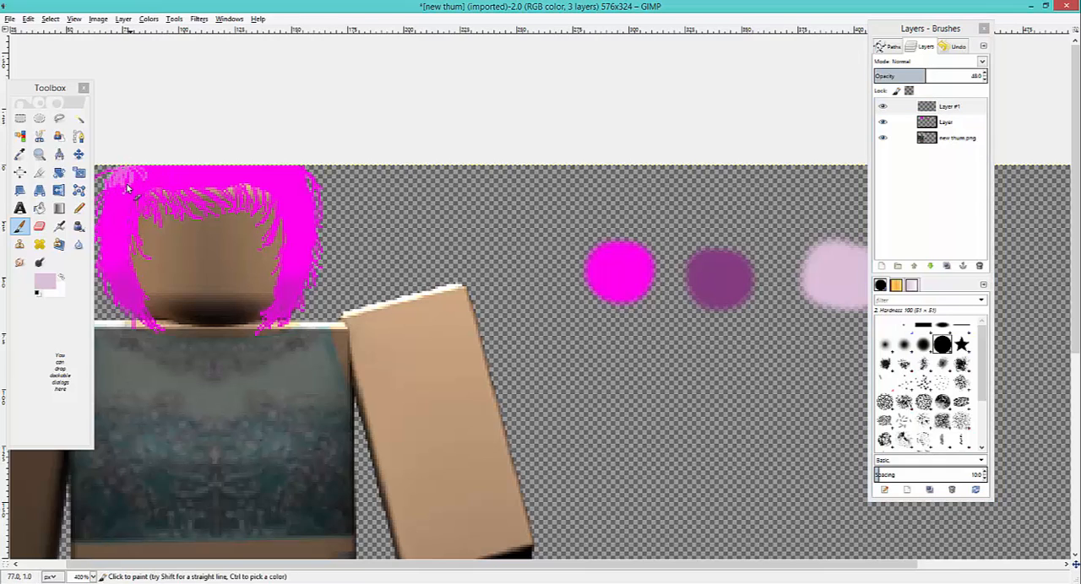
- Change the foreground color to white and paint thin highlight strands across the top and sides of the hair on Layer #1
click(44, 282)
drag(188, 263, 193, 285)
click(235, 319)
click(120, 173)
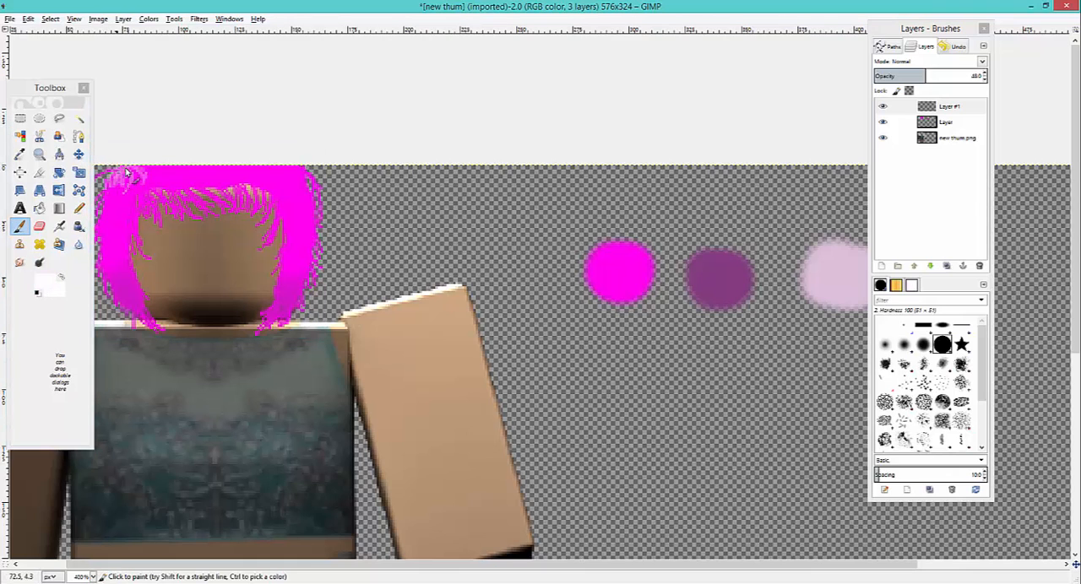
mouse_move(144, 171)
mouse_down()
mouse_move(141, 180)
mouse_move(157, 176)
mouse_up()
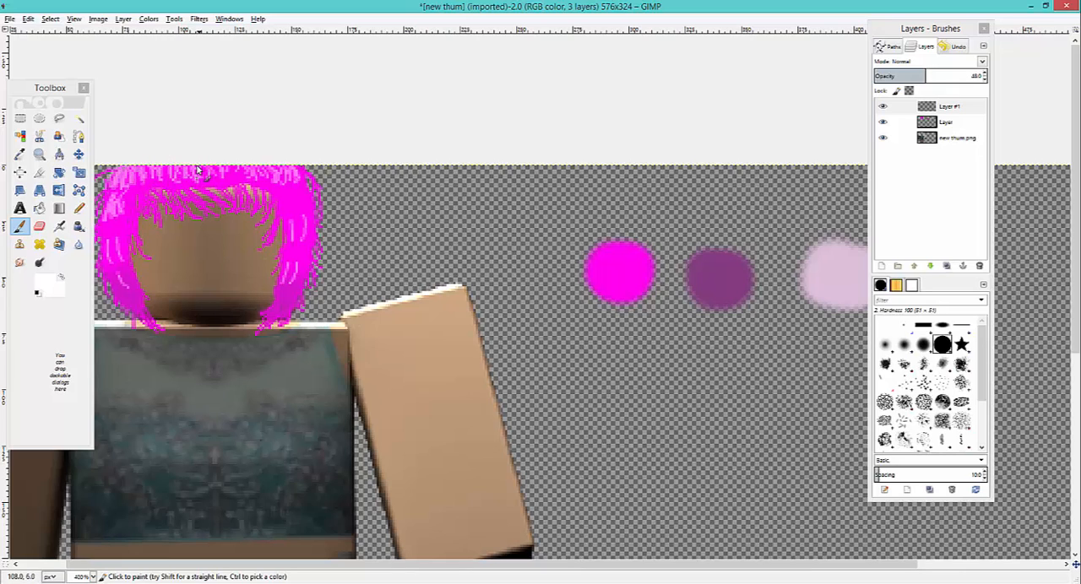
- Try softening the white highlights across the hair with Blur / Sharpen and undo the blurring
double_click(78, 245)
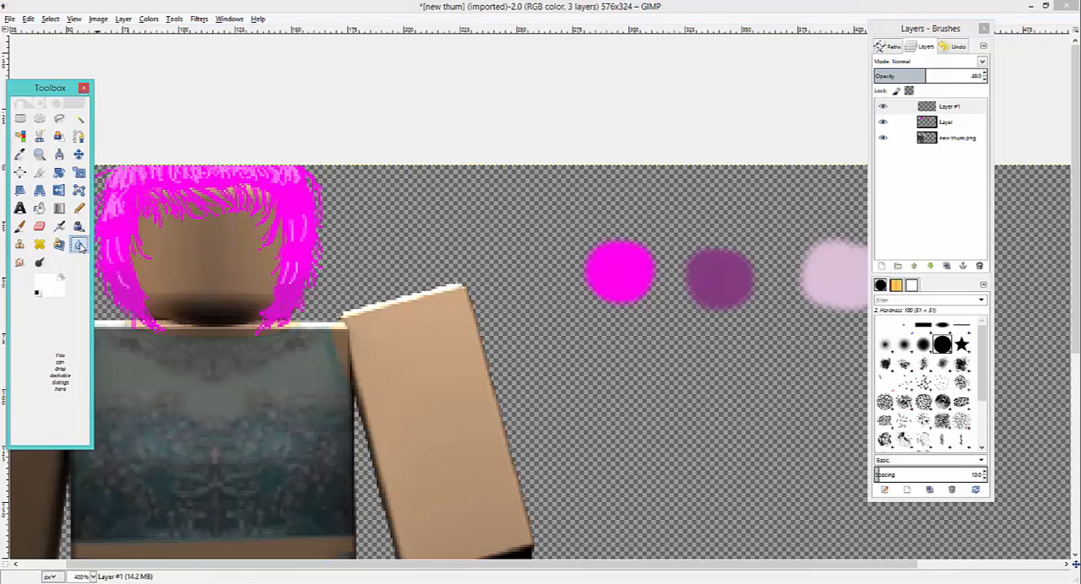
click(117, 267)
drag(116, 263, 145, 183)
click(196, 109)
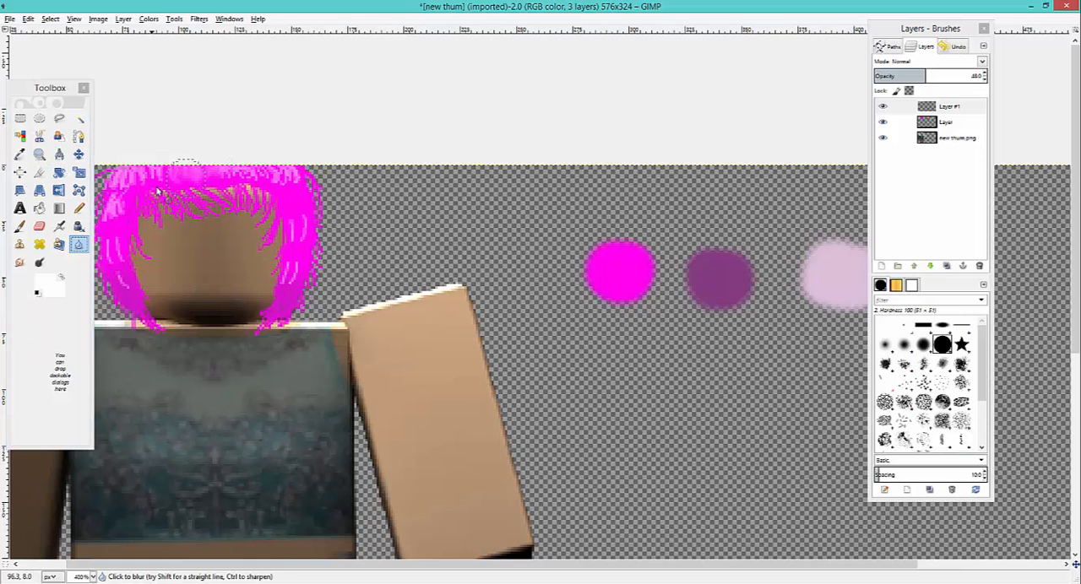
mouse_move(118, 195)
mouse_down()
mouse_move(121, 281)
mouse_move(211, 192)
mouse_move(296, 211)
mouse_move(272, 284)
mouse_up()
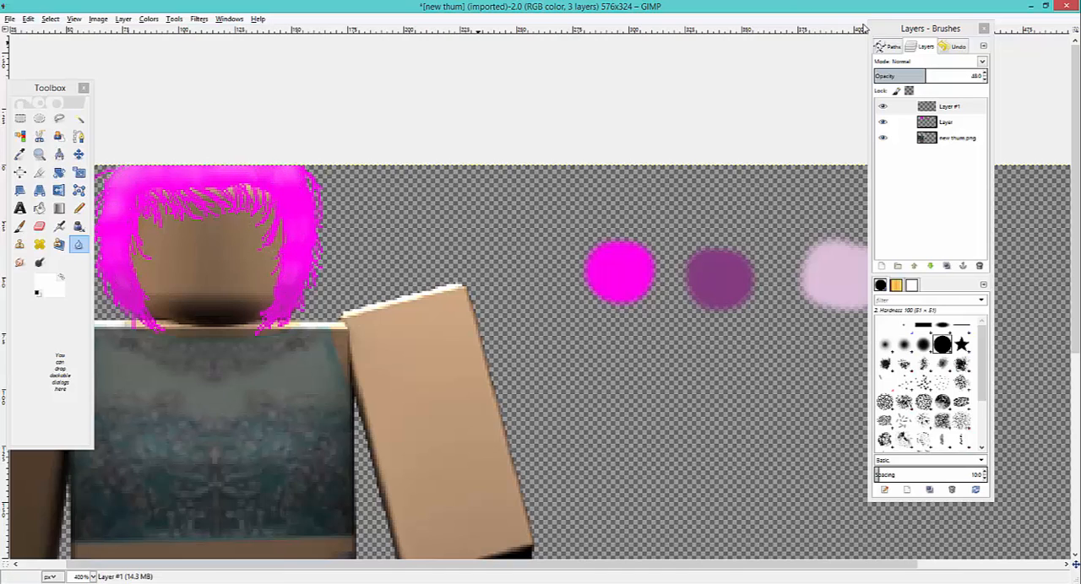
click(960, 48)
click(894, 267)
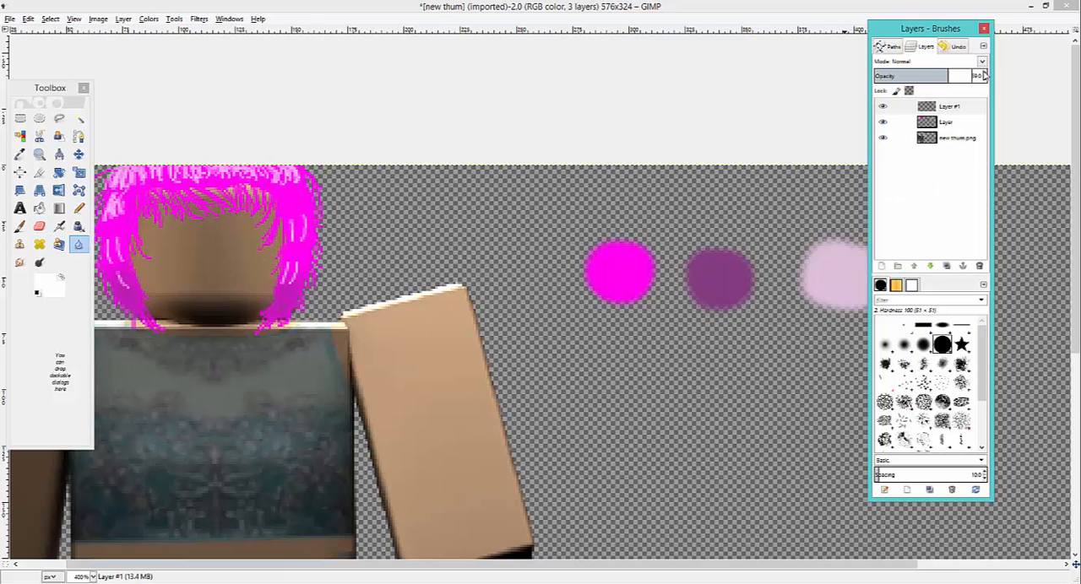
- Try Layer #1 at 100 opacity with the highlights along the top of the hair blurred, and undo the blur
click(926, 47)
click(984, 74)
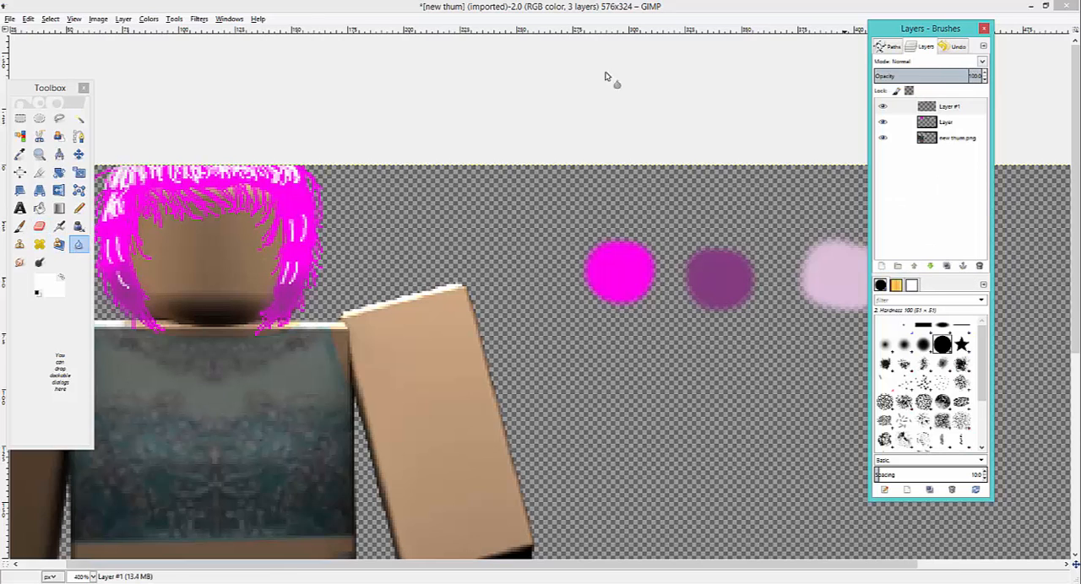
mouse_move(199, 173)
mouse_down()
mouse_move(230, 161)
mouse_move(118, 157)
mouse_move(112, 183)
mouse_up()
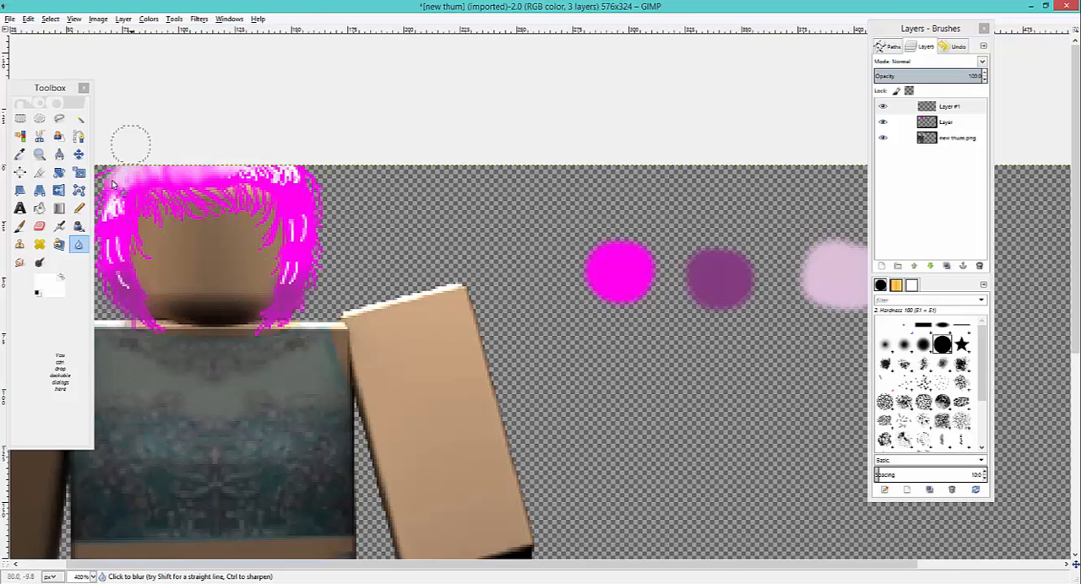
mouse_move(952, 47)
mouse_down()
mouse_move(879, 158)
mouse_move(815, 124)
mouse_move(701, 27)
mouse_move(686, 29)
mouse_up()
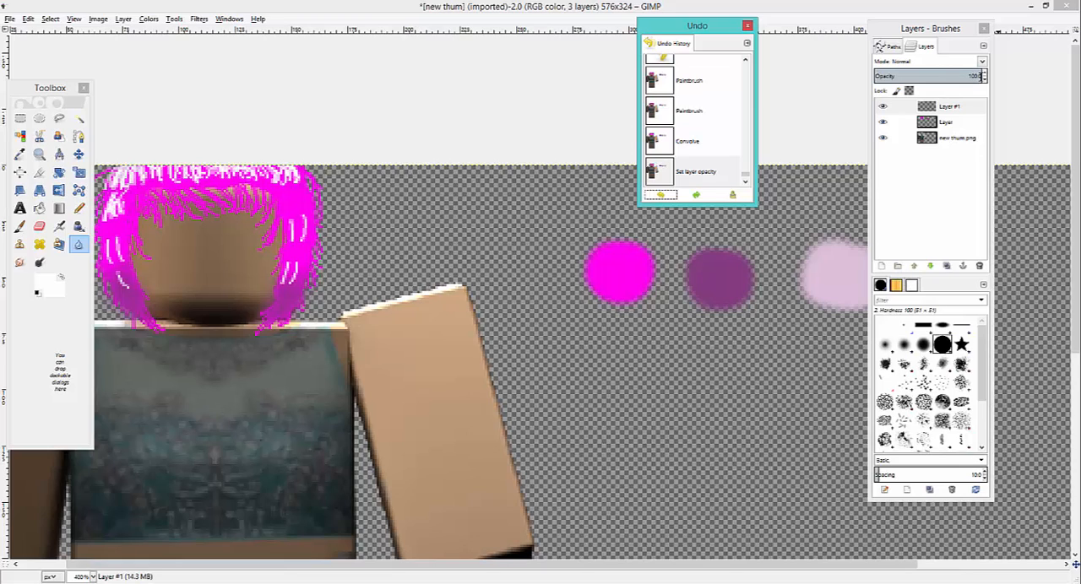
- Set Layer #1's opacity to 41 and add a new 576 × 324 px transparent layer above it
click(984, 78)
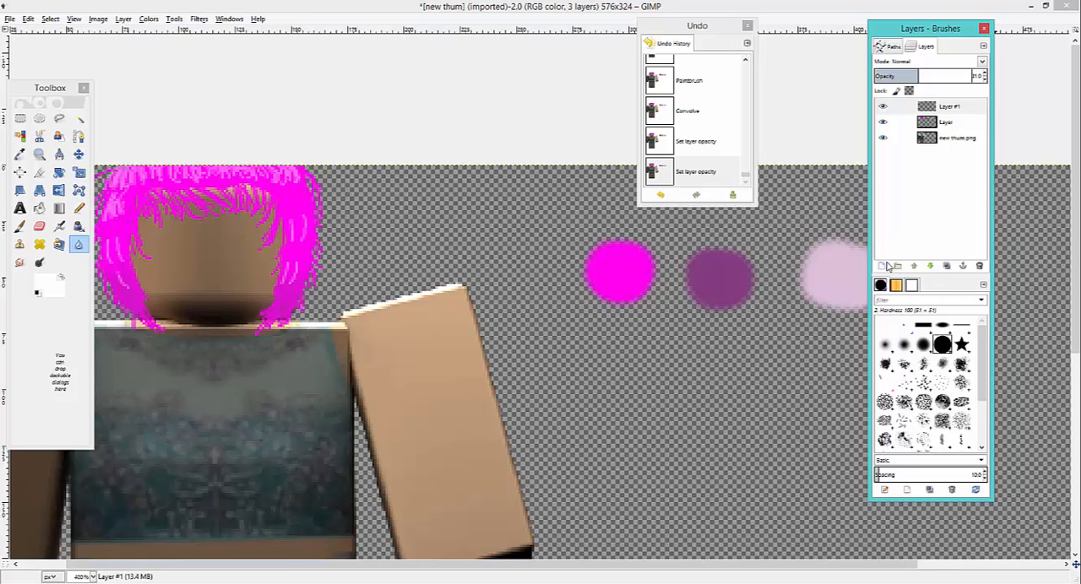
click(883, 266)
click(100, 193)
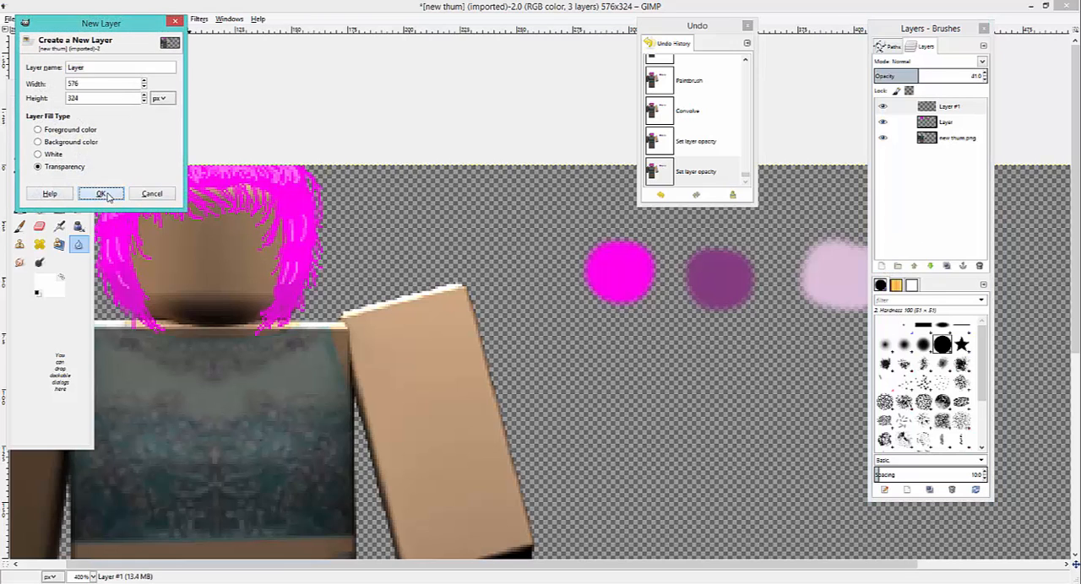
- Paint light pink Paintbrush strands over the sides, top and bangs of the hair on Layer #2
click(21, 226)
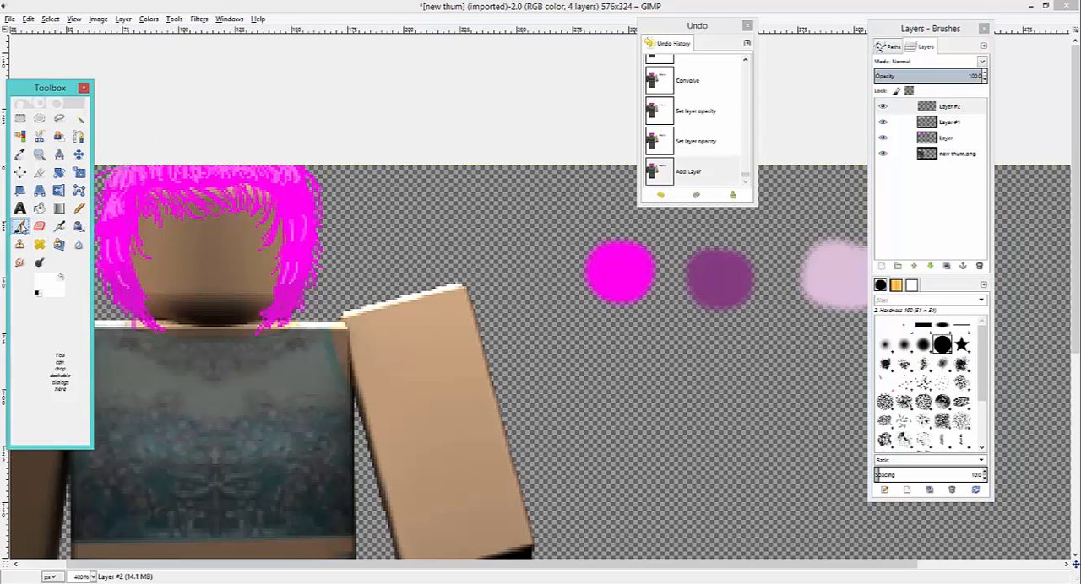
double_click(18, 228)
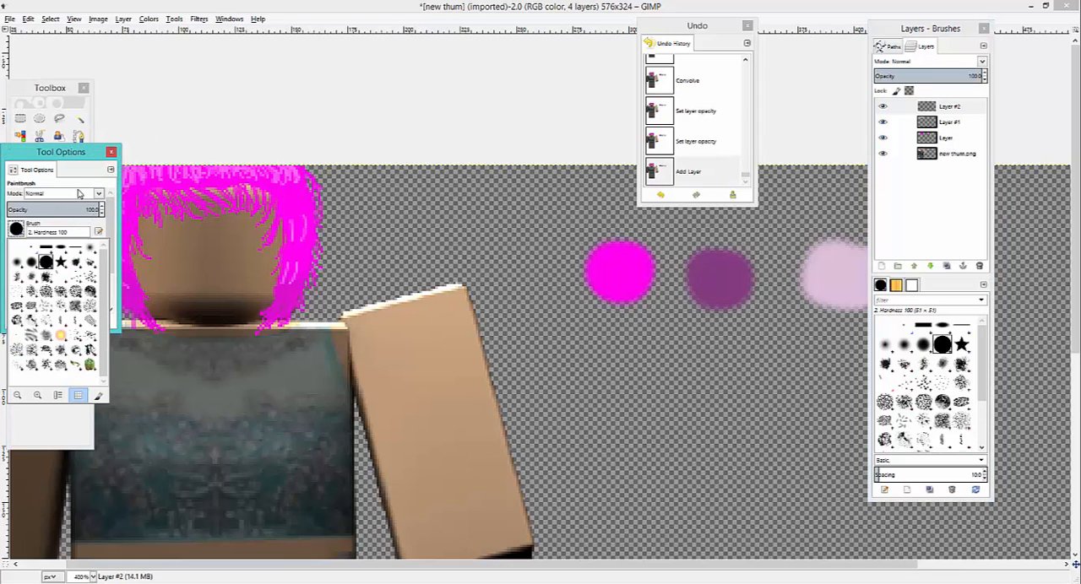
click(111, 152)
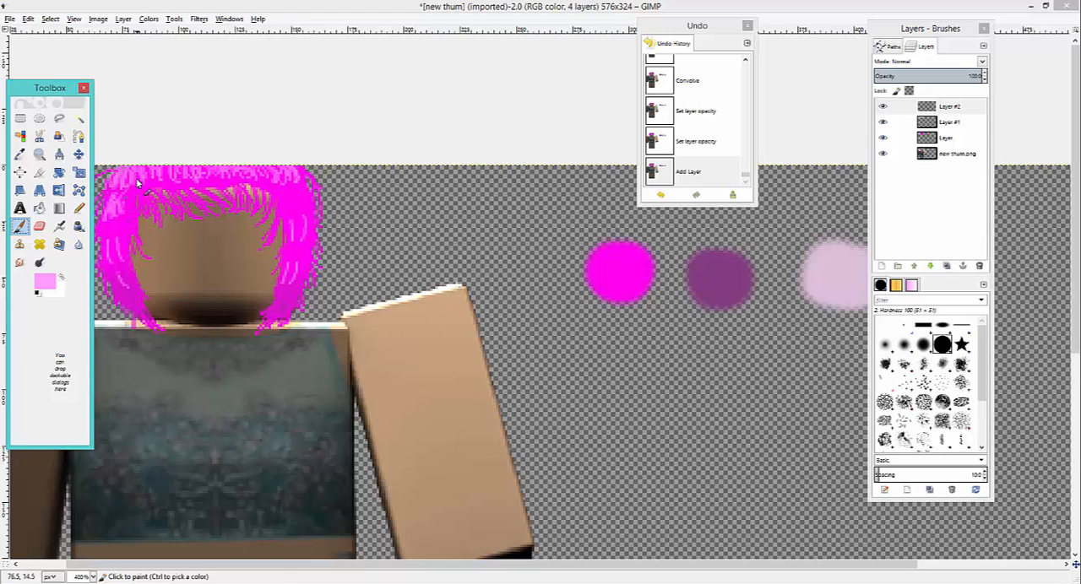
mouse_move(136, 181)
mouse_down()
mouse_move(133, 234)
mouse_move(130, 215)
mouse_move(133, 234)
mouse_move(116, 220)
mouse_move(107, 236)
mouse_move(147, 309)
mouse_up()
mouse_move(138, 169)
mouse_down()
mouse_move(139, 199)
mouse_move(156, 187)
mouse_move(162, 212)
mouse_move(168, 178)
mouse_move(207, 210)
mouse_move(177, 191)
mouse_up()
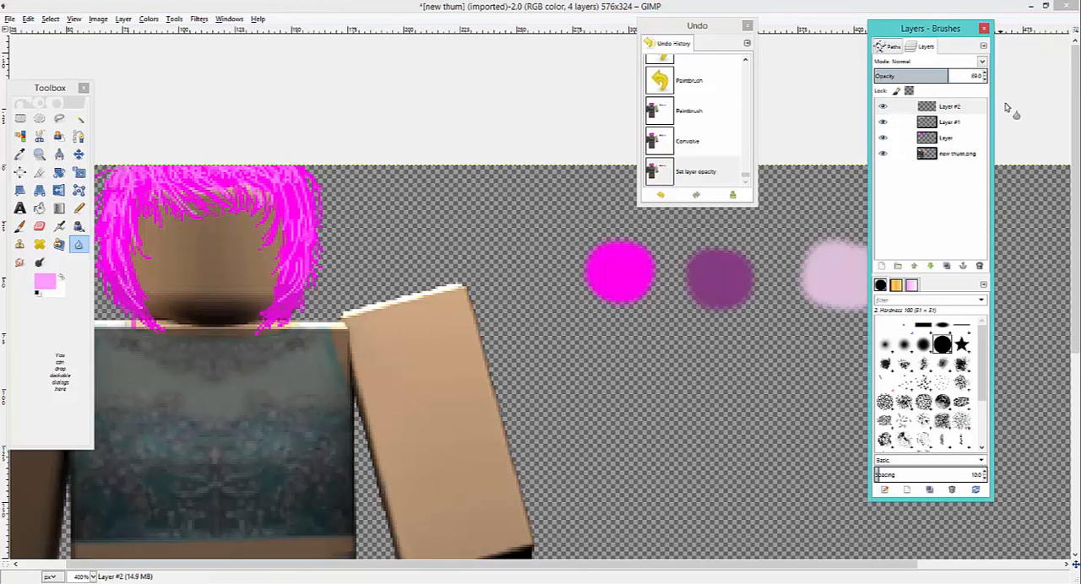
- Set Layer #2's opacity to 54 and blur the light pink strands on the lower right side of the hair
drag(985, 76, 978, 78)
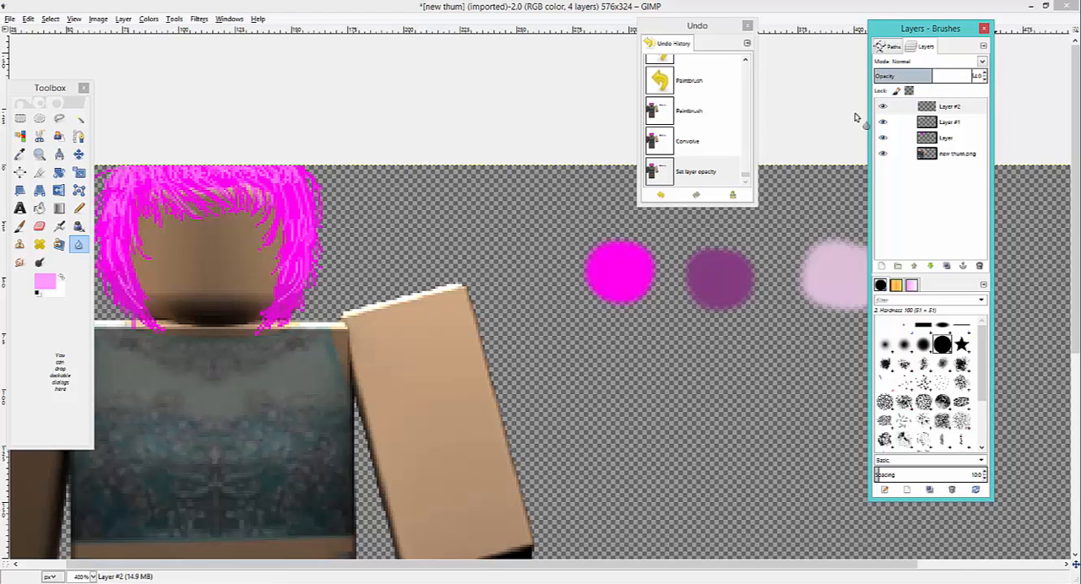
drag(293, 279, 296, 269)
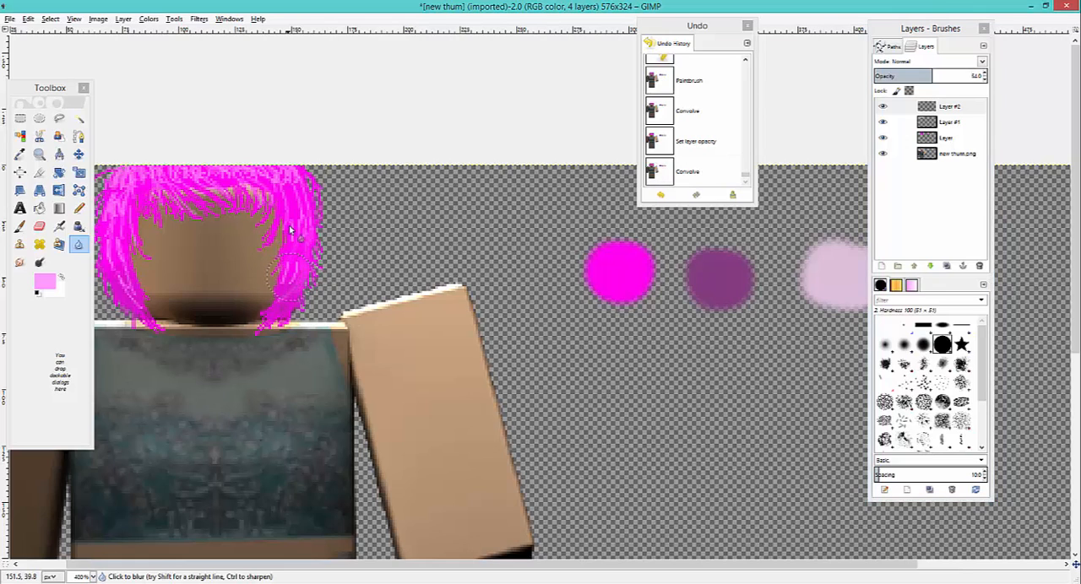
- Try blurring more of the light pink strands on Layer #2, and undo those extra blur strokes
mouse_move(290, 230)
mouse_down()
mouse_move(187, 164)
mouse_move(163, 231)
mouse_move(156, 179)
mouse_move(159, 357)
mouse_up()
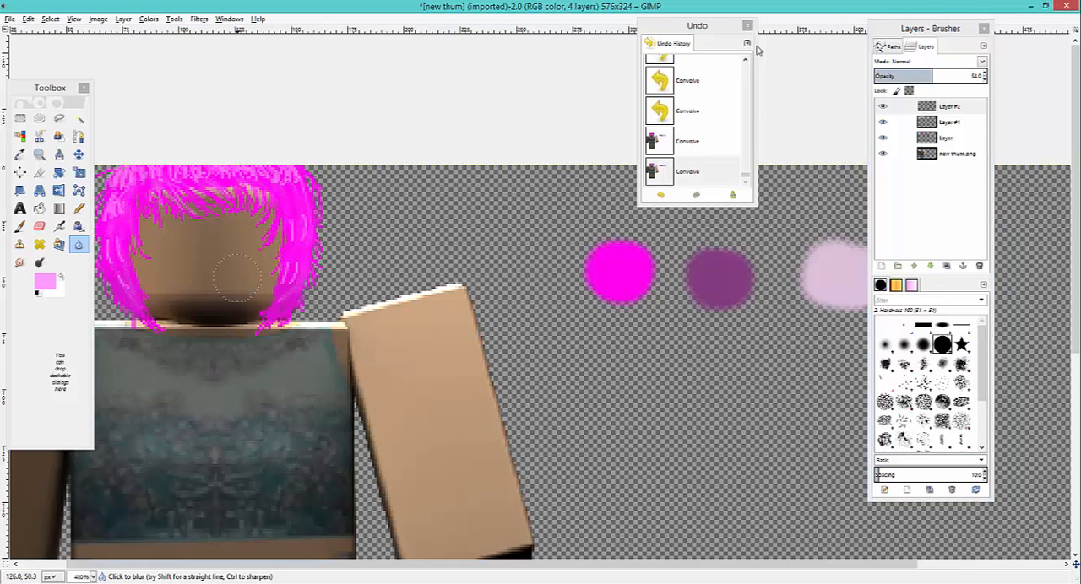
click(661, 197)
click(661, 196)
click(661, 197)
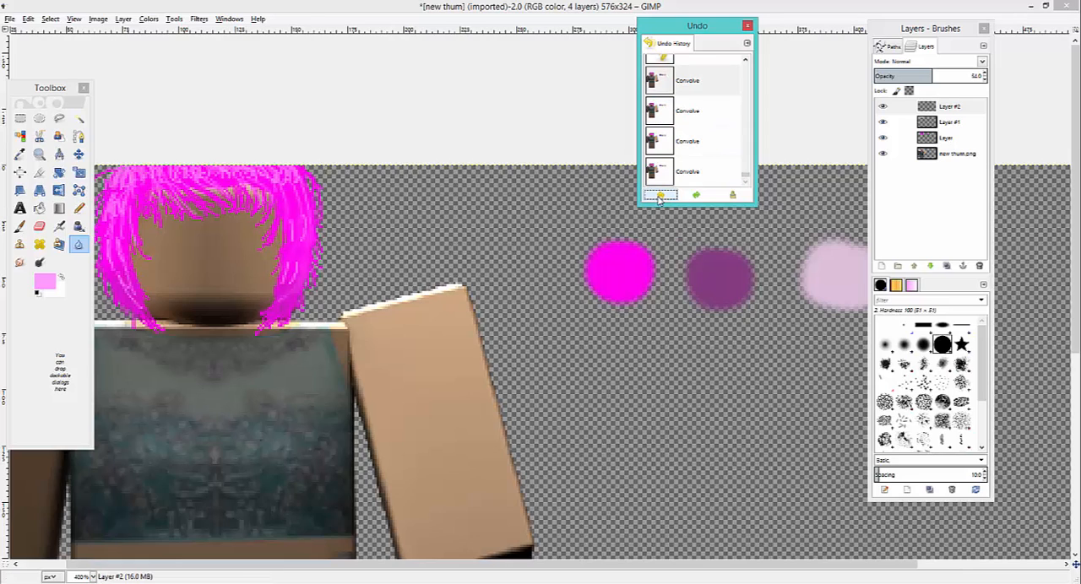
click(659, 199)
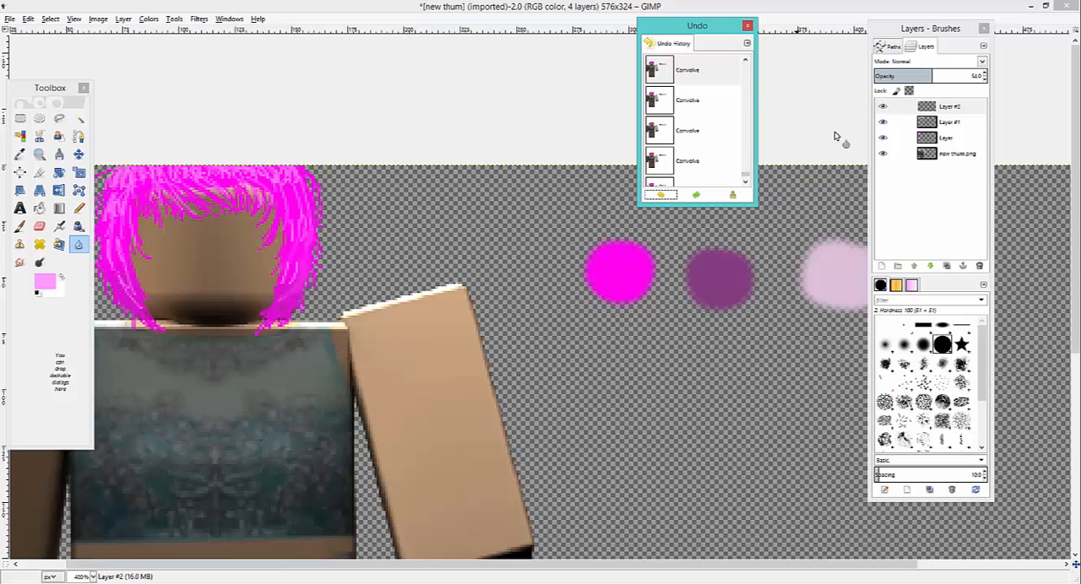
- Add a new 576 × 324 px transparent layer above Layer #2 and make white the Paintbrush's foreground color
click(882, 267)
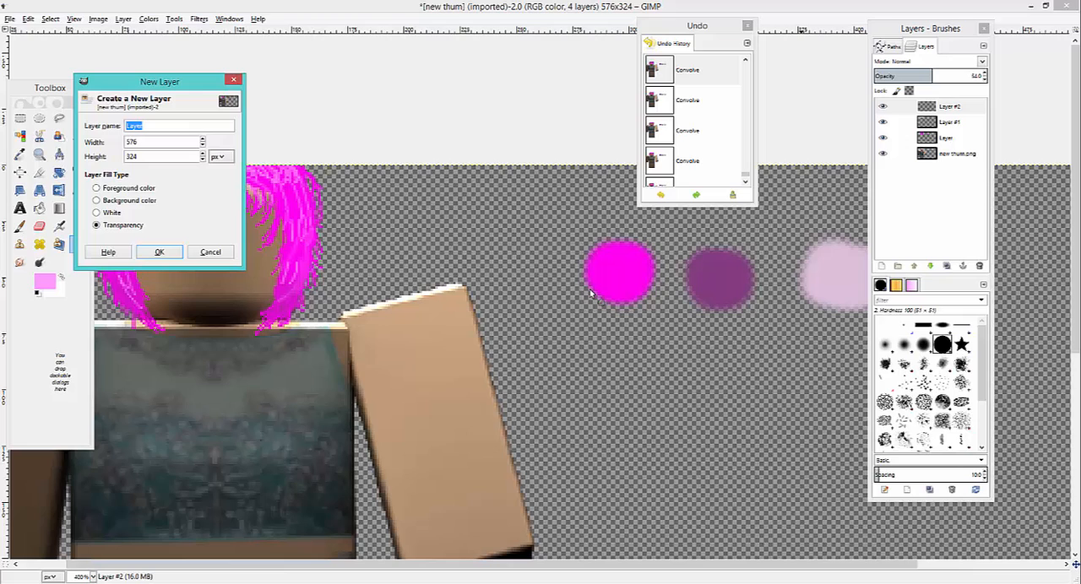
click(158, 250)
click(20, 228)
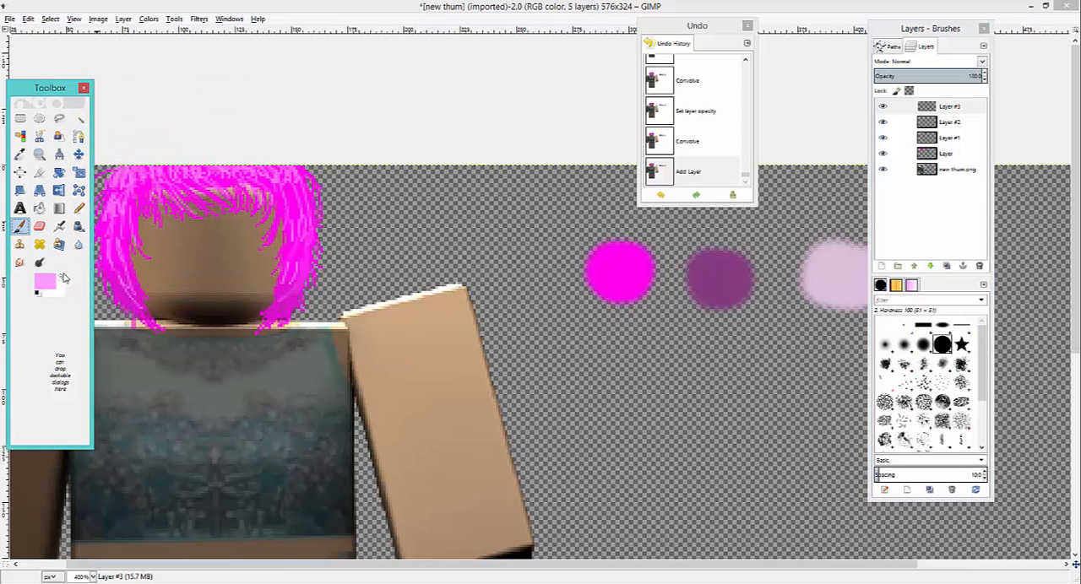
click(64, 280)
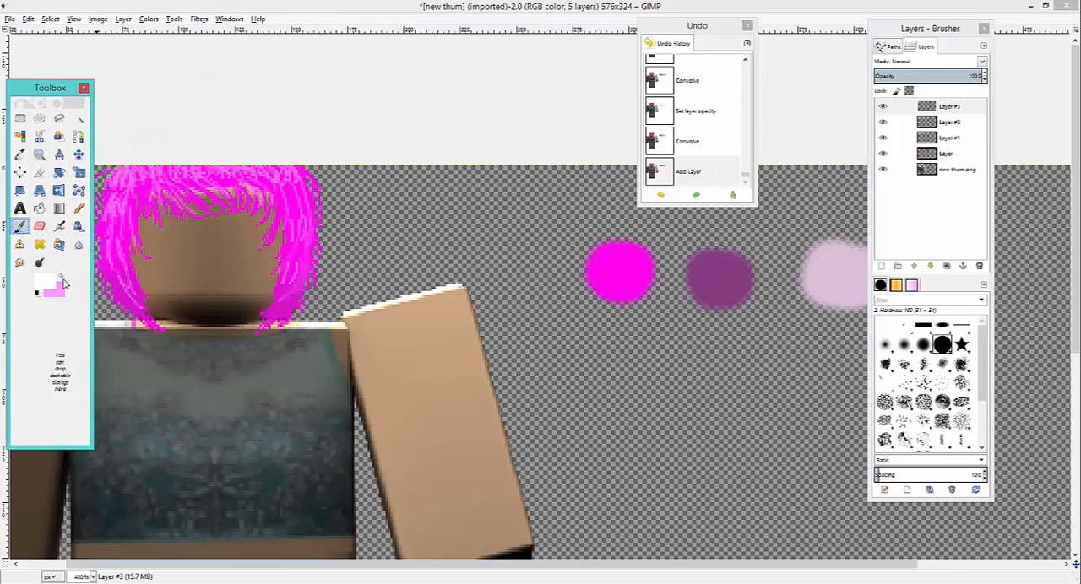
click(116, 199)
click(117, 202)
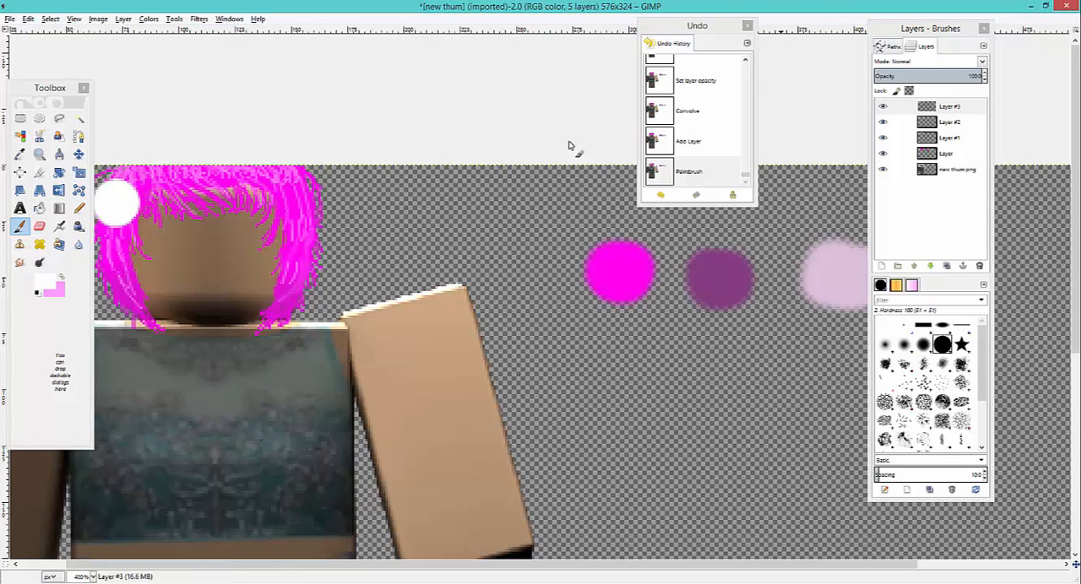
click(661, 196)
- Reduce the Paintbrush size for painting small white highlights
double_click(19, 226)
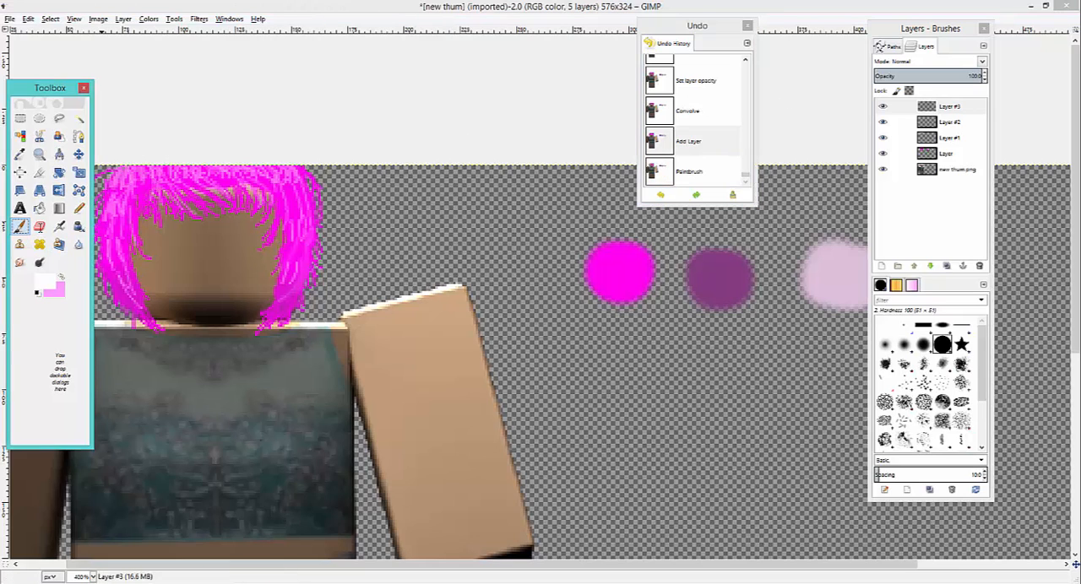
click(57, 224)
click(88, 251)
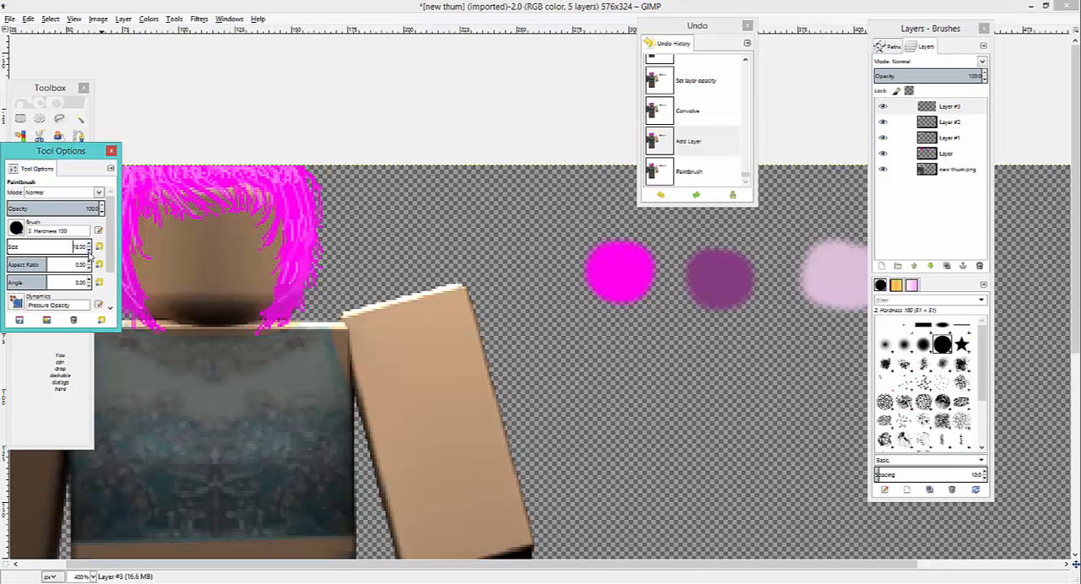
click(111, 151)
- Paint white highlights on both sides of the hair on Layer #3, and blur them with the layer's opacity at 51
drag(110, 208, 133, 217)
key(shift+u)
click(115, 218)
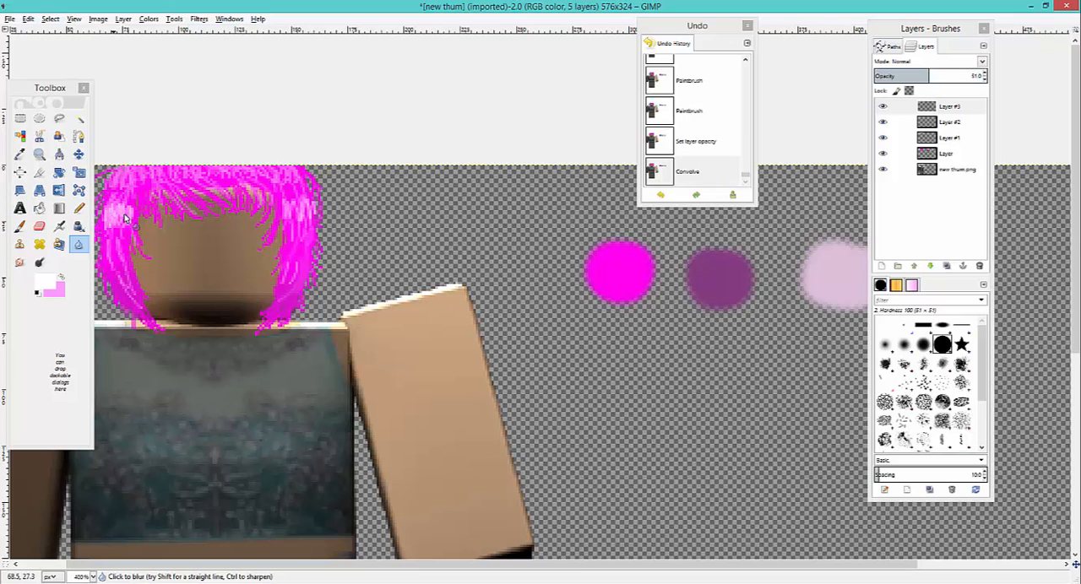
mouse_move(255, 227)
mouse_down()
mouse_move(275, 226)
mouse_move(286, 245)
mouse_up()
- Blur the hair highlights on Layer #3, and blur the magenta base hair on the layer named Layer
click(89, 545)
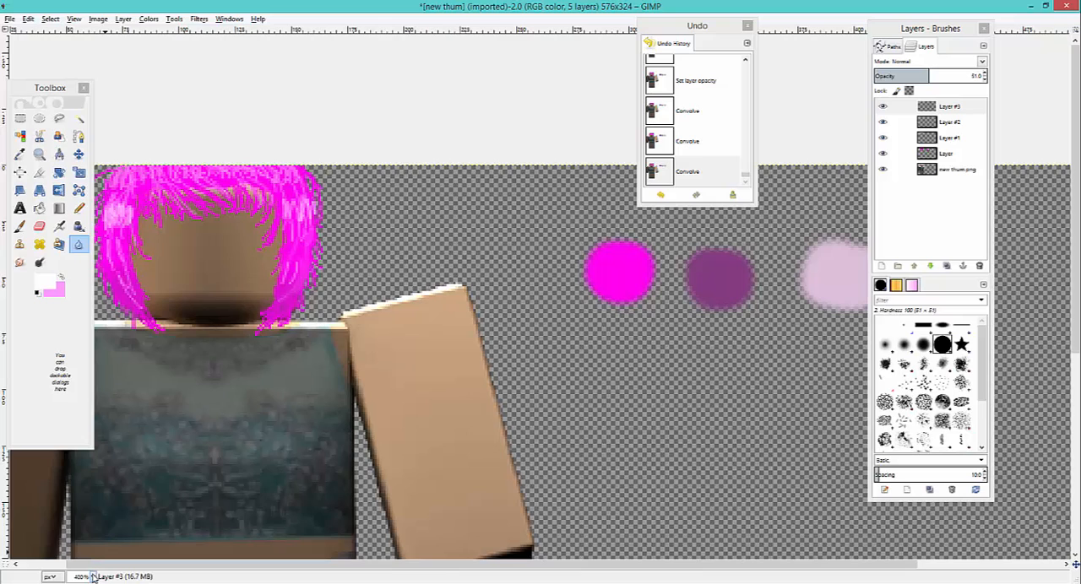
click(93, 577)
click(84, 532)
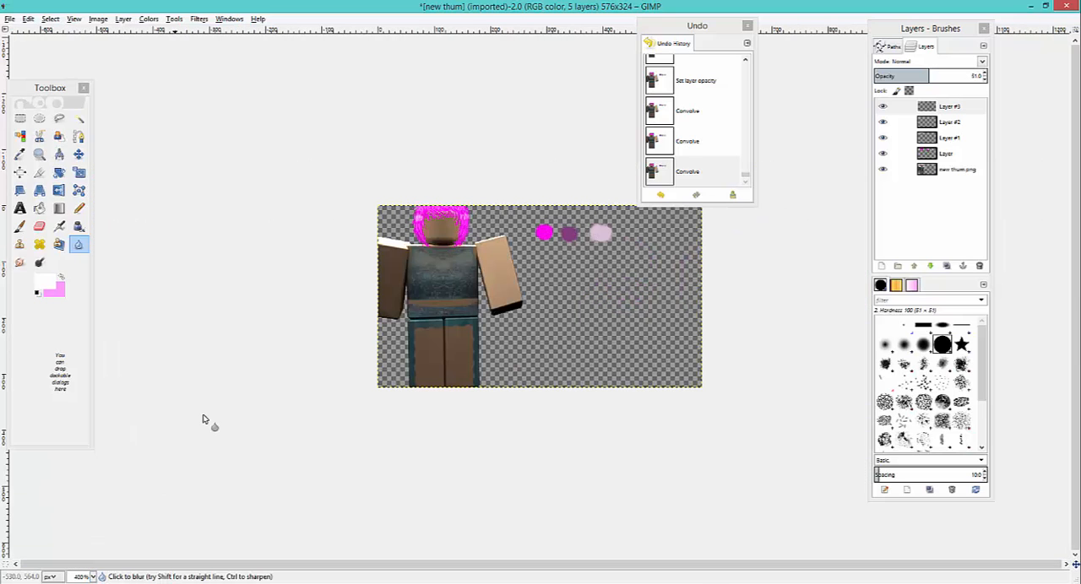
click(419, 218)
double_click(78, 244)
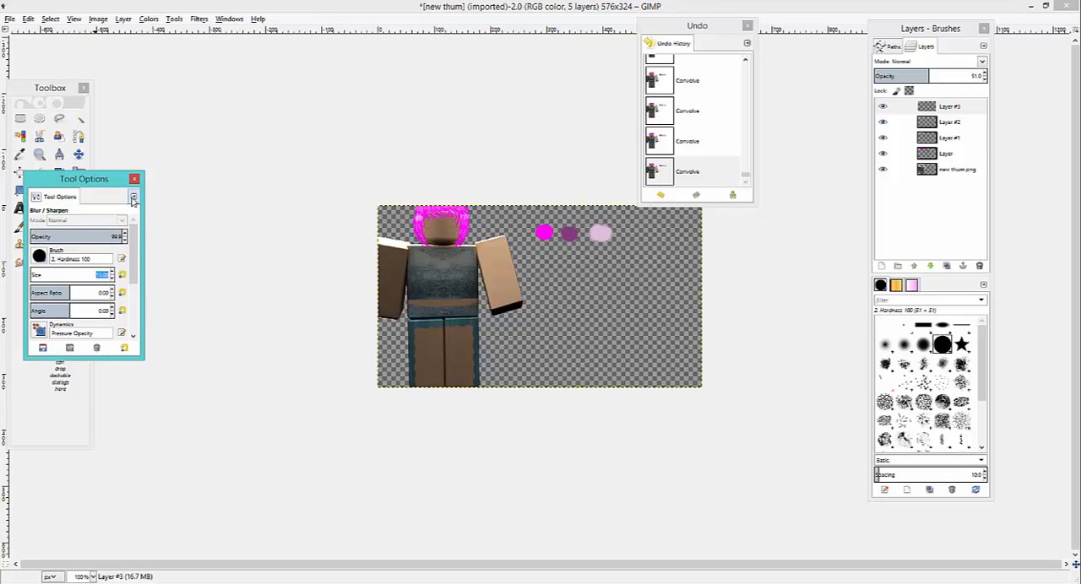
click(134, 178)
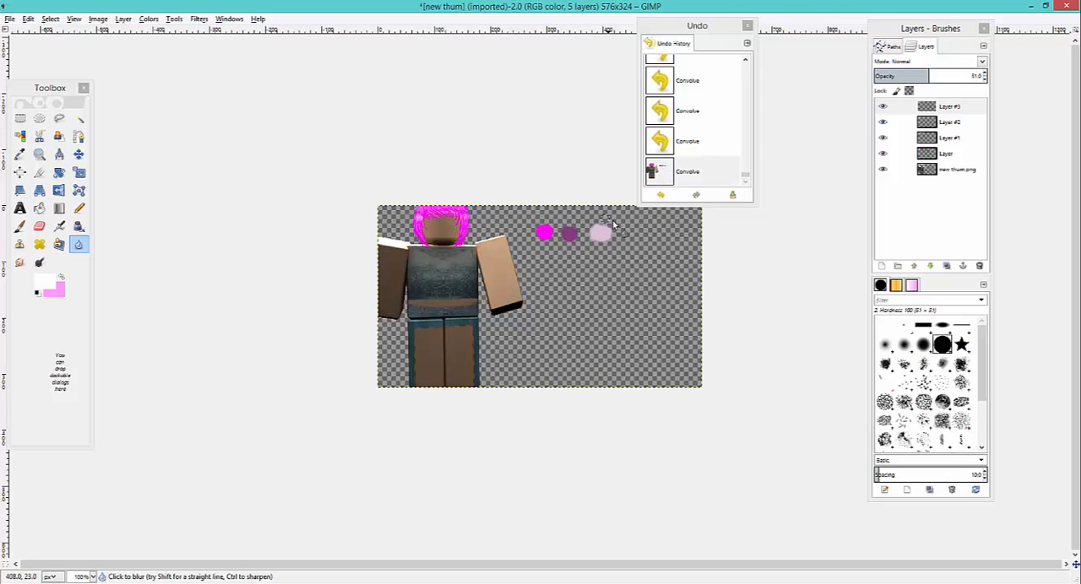
click(899, 153)
mouse_move(568, 248)
mouse_down()
mouse_move(571, 224)
mouse_move(547, 234)
mouse_move(632, 224)
mouse_up()
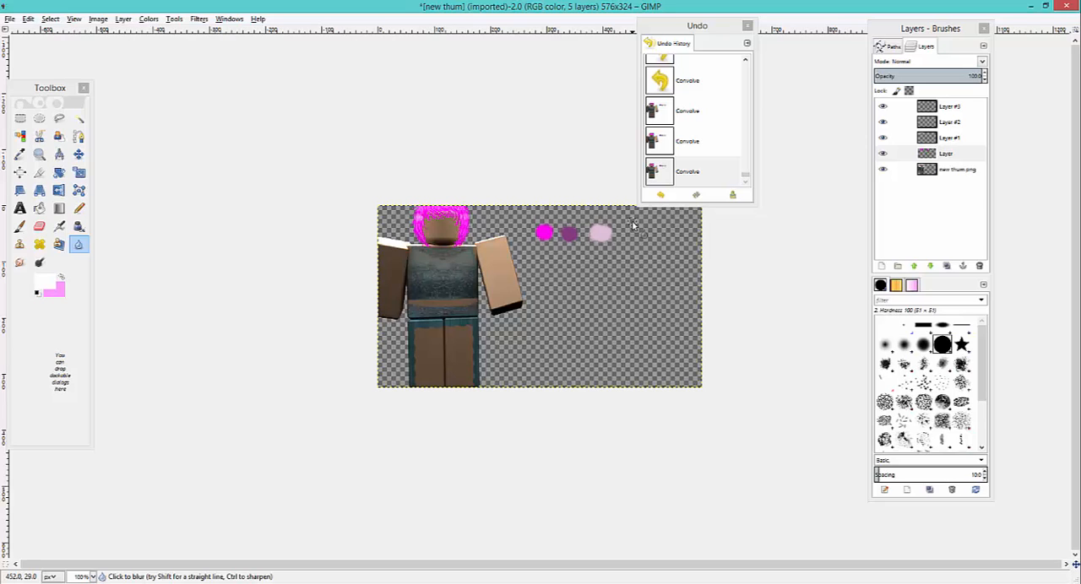
- Switch to the browser, examine the PEARL Runway V2 place's thumbnail on the Roblox profile page, and return to GIMP
click(112, 583)
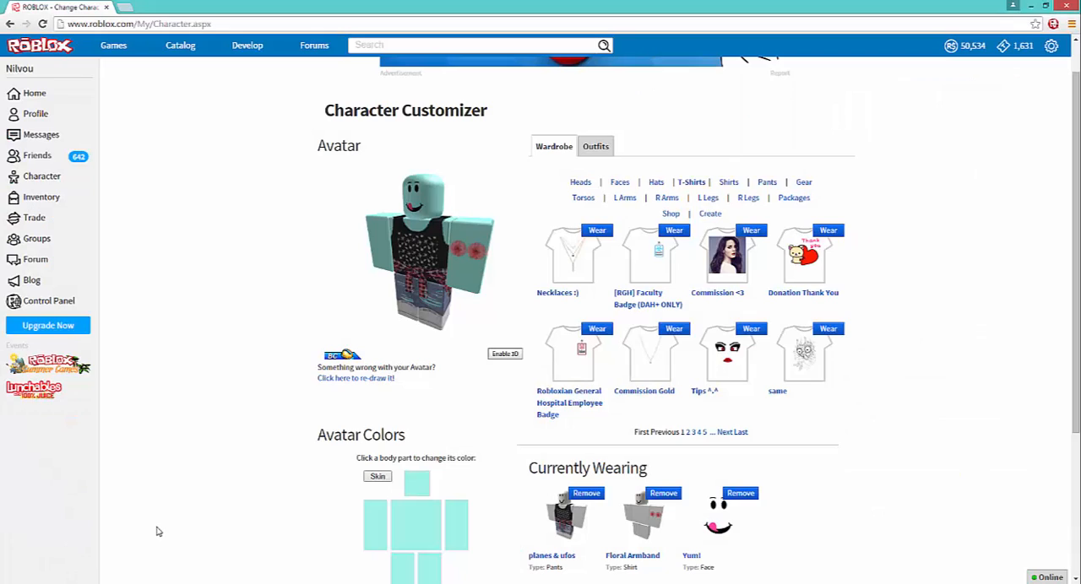
click(70, 118)
click(694, 447)
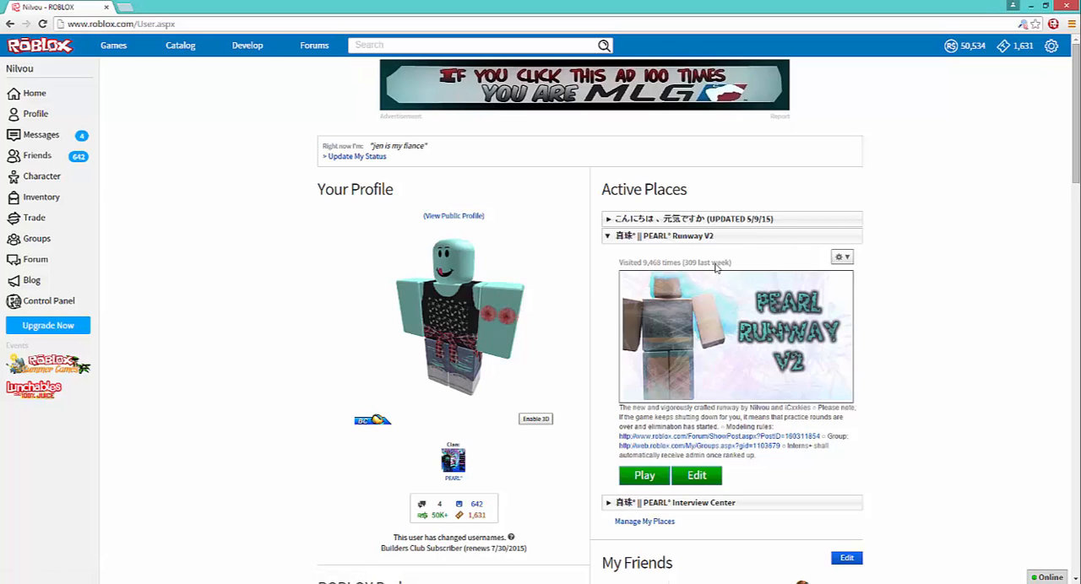
click(358, 583)
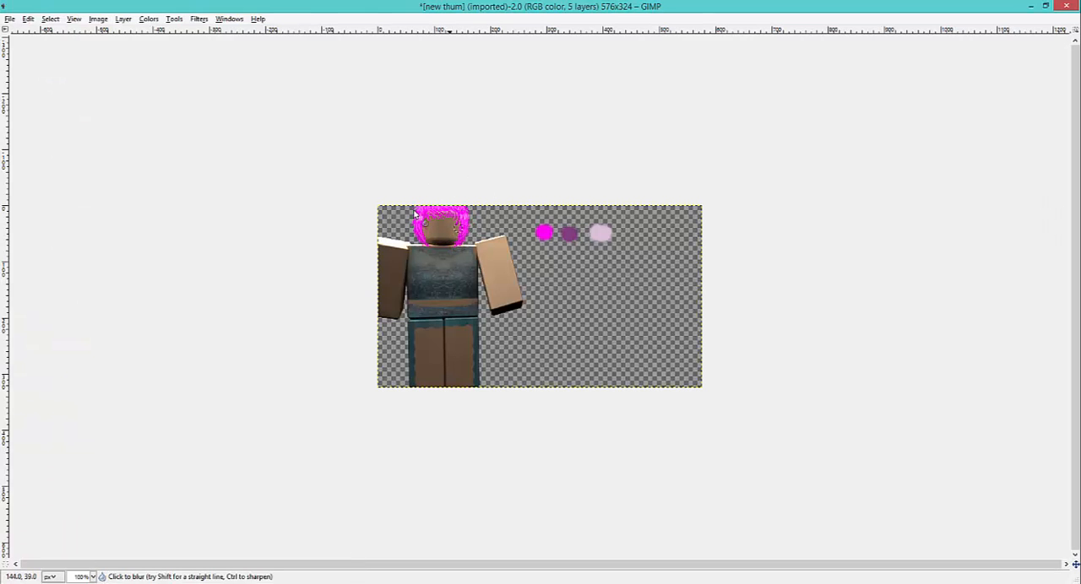
click(145, 583)
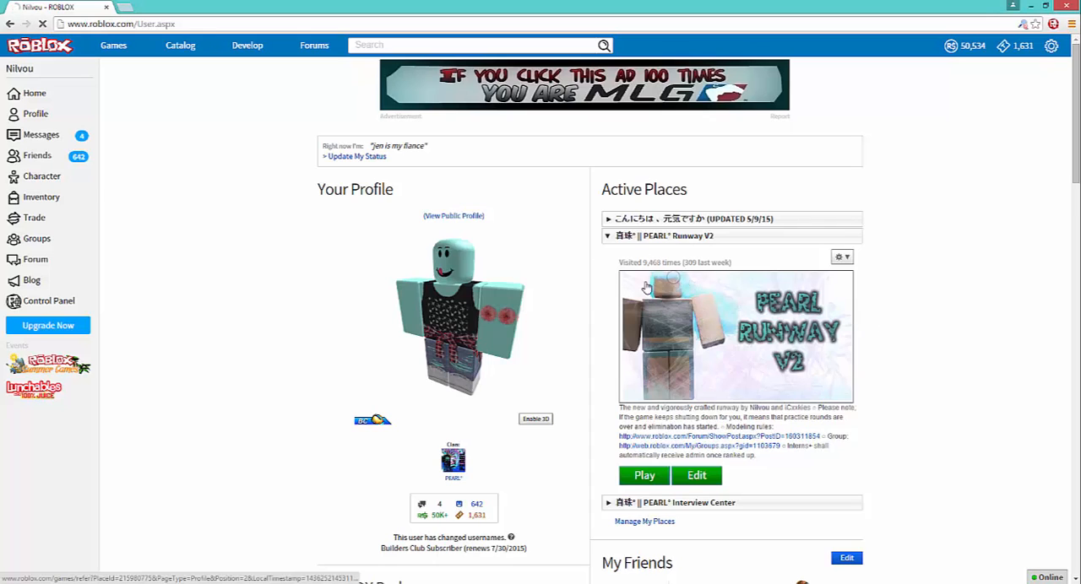
click(671, 283)
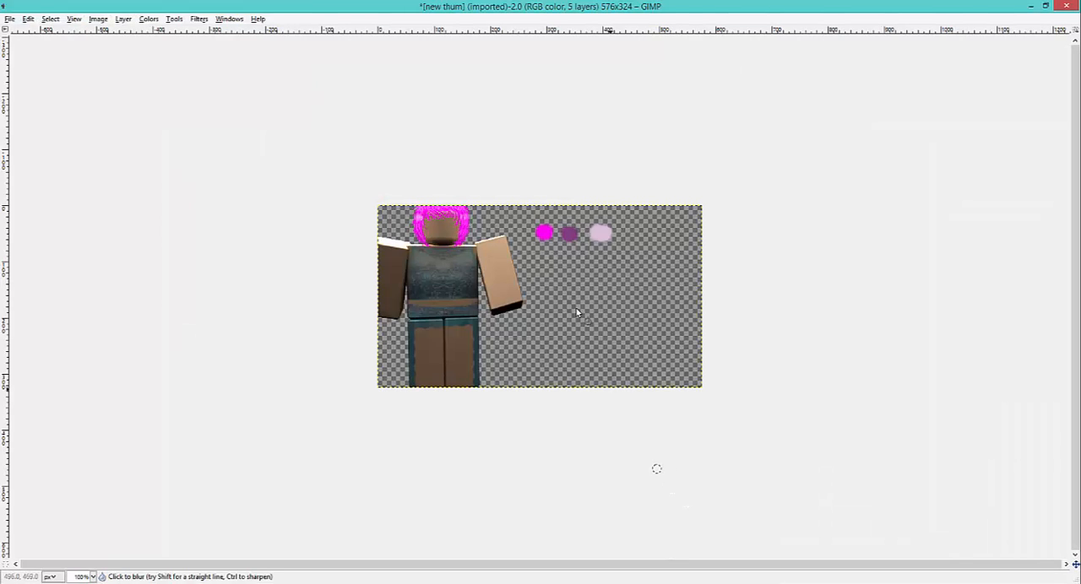
key(Tab)
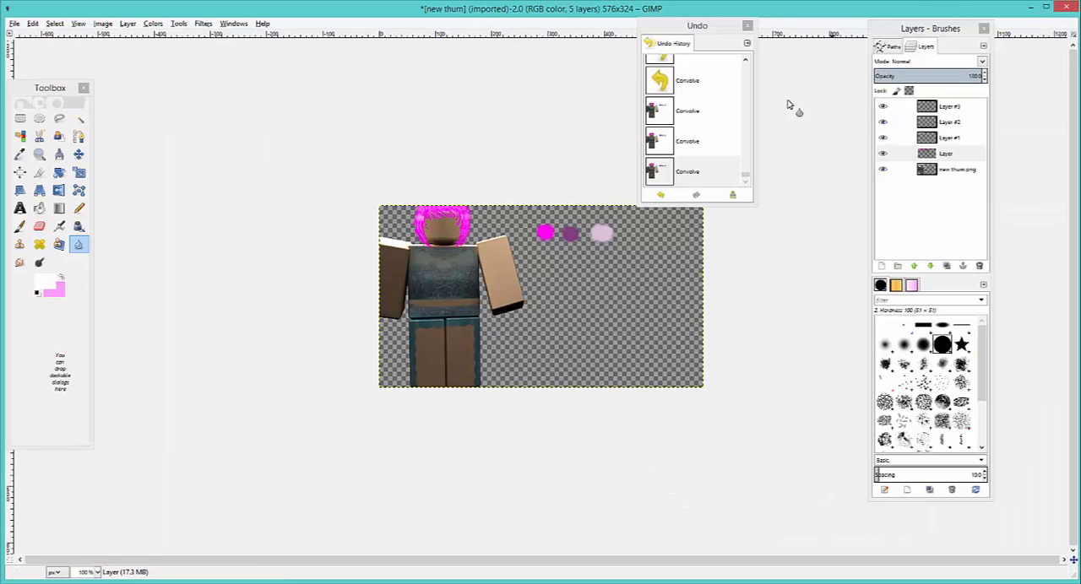
- Add a new 576 × 324 px transparent layer above Layer #3 and make light pink the Paintbrush's foreground color
click(898, 107)
click(882, 266)
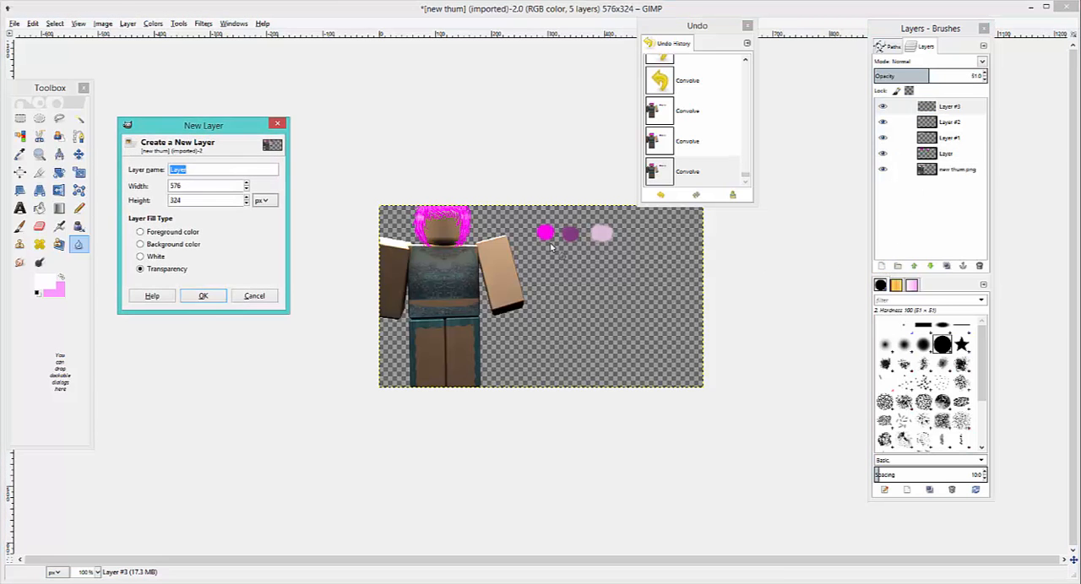
click(201, 297)
click(20, 226)
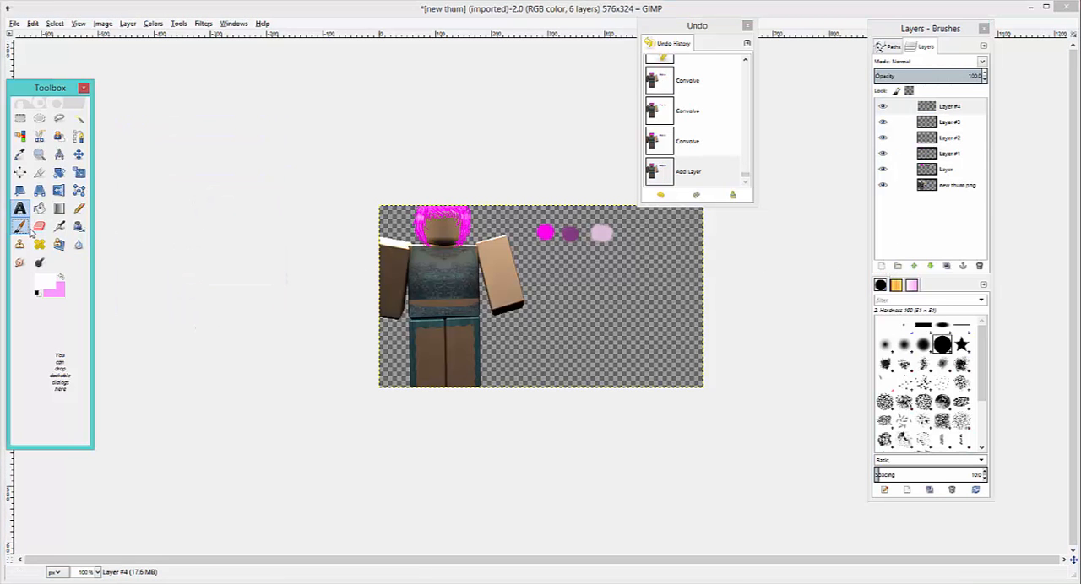
mouse_move(427, 221)
mouse_down()
mouse_move(411, 325)
mouse_move(412, 300)
mouse_up()
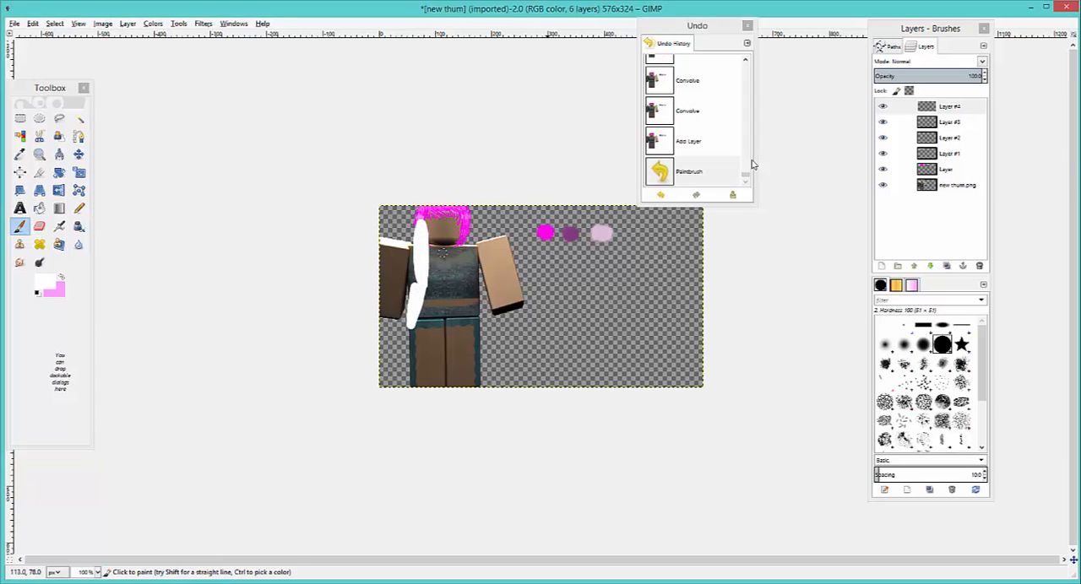
click(662, 194)
click(61, 278)
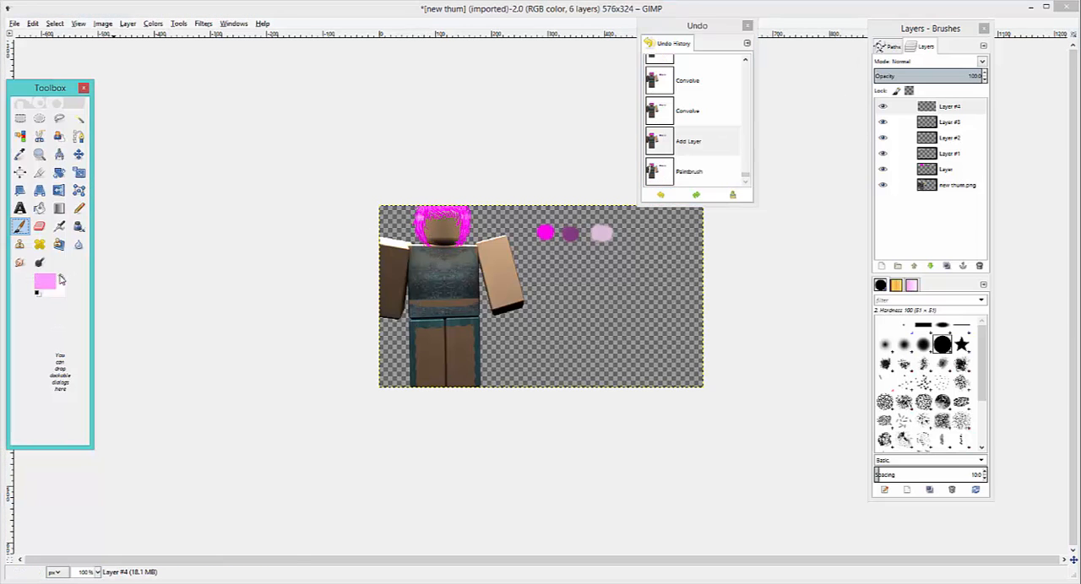
- Paint long light pink strands on Layer #4 from the top of the head over the torso and out past both shoulders
drag(419, 214, 397, 313)
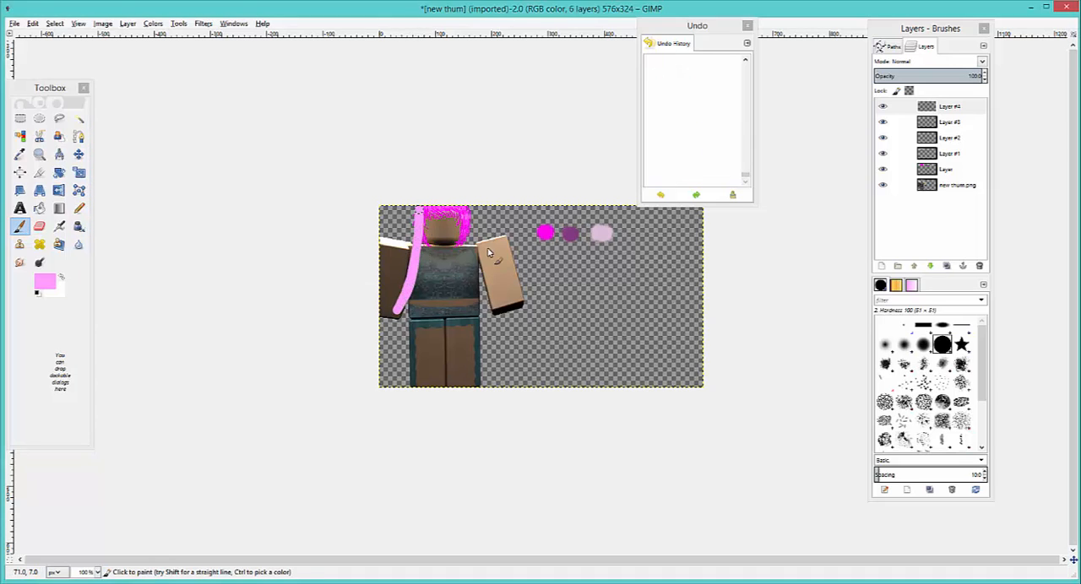
mouse_move(465, 213)
mouse_down()
mouse_move(460, 259)
mouse_move(489, 326)
mouse_move(479, 292)
mouse_move(514, 338)
mouse_up()
drag(421, 214, 411, 328)
drag(465, 216, 465, 345)
mouse_move(429, 221)
mouse_down()
mouse_move(431, 221)
mouse_move(426, 255)
mouse_move(431, 217)
mouse_move(448, 205)
mouse_move(421, 216)
mouse_move(455, 209)
mouse_move(471, 236)
mouse_move(466, 216)
mouse_move(473, 252)
mouse_up()
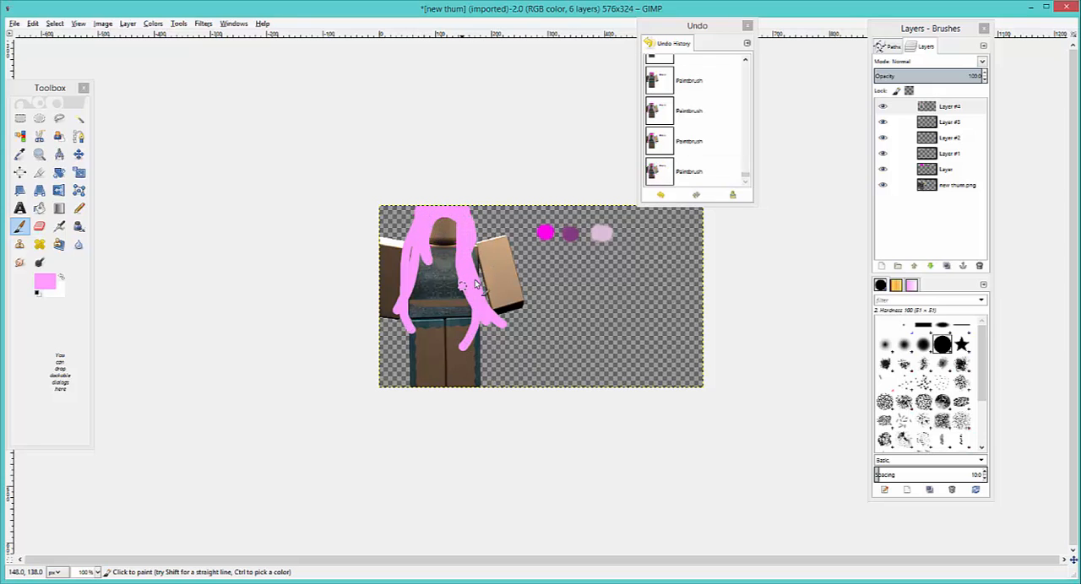
mouse_move(435, 214)
mouse_down()
mouse_move(467, 235)
mouse_move(471, 220)
mouse_move(448, 205)
mouse_move(478, 213)
mouse_move(427, 205)
mouse_move(397, 248)
mouse_up()
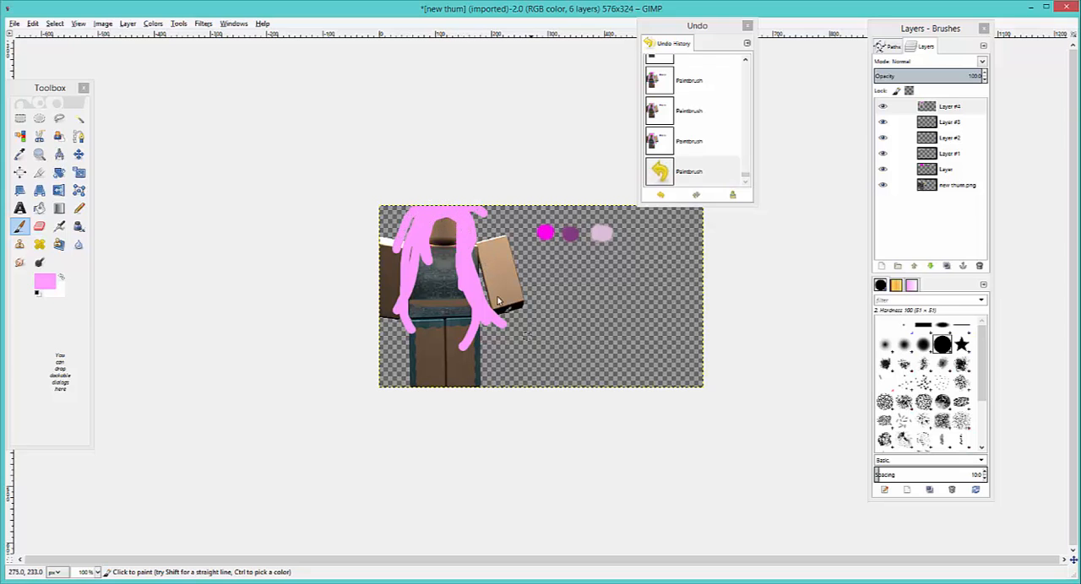
drag(459, 213, 515, 234)
drag(424, 210, 383, 219)
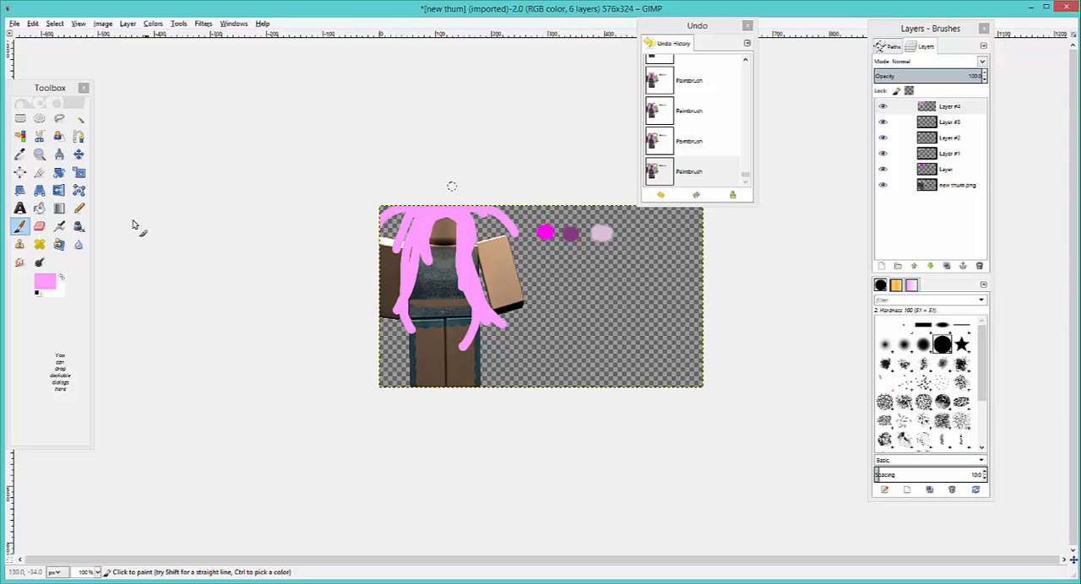
- Paint white Paintbrush strands over the long light pink hair on Layer #4, along both sides and the outward strand
click(61, 278)
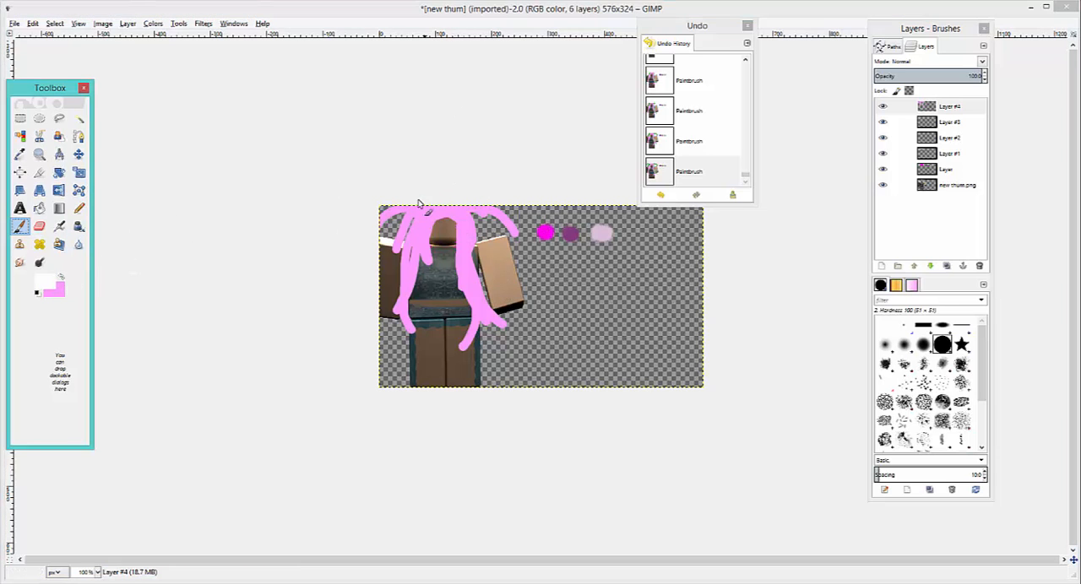
mouse_move(418, 203)
mouse_down()
mouse_move(469, 218)
mouse_move(465, 275)
mouse_move(481, 310)
mouse_move(426, 224)
mouse_move(405, 314)
mouse_up()
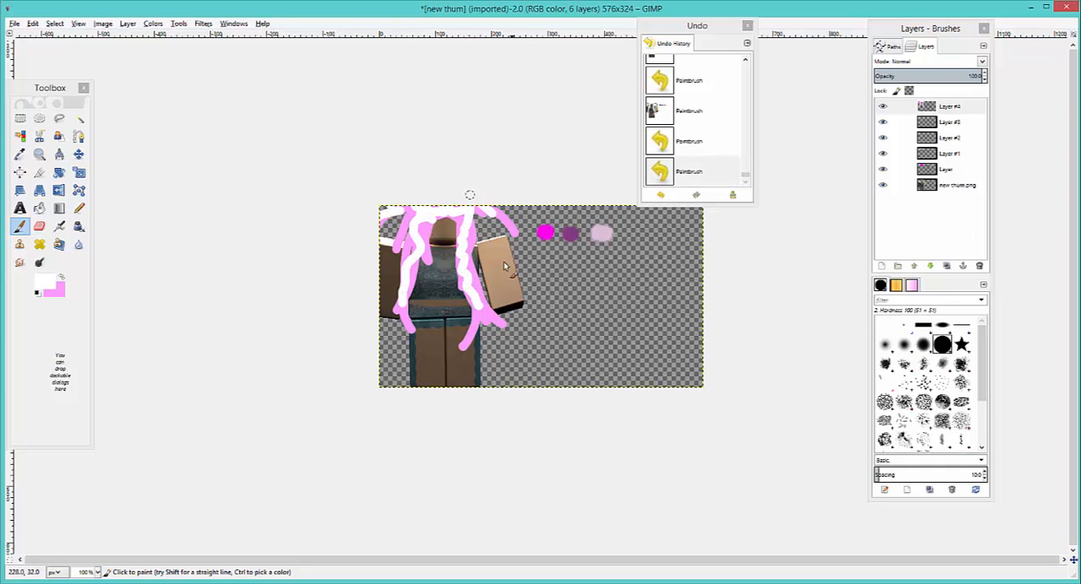
drag(494, 214, 510, 250)
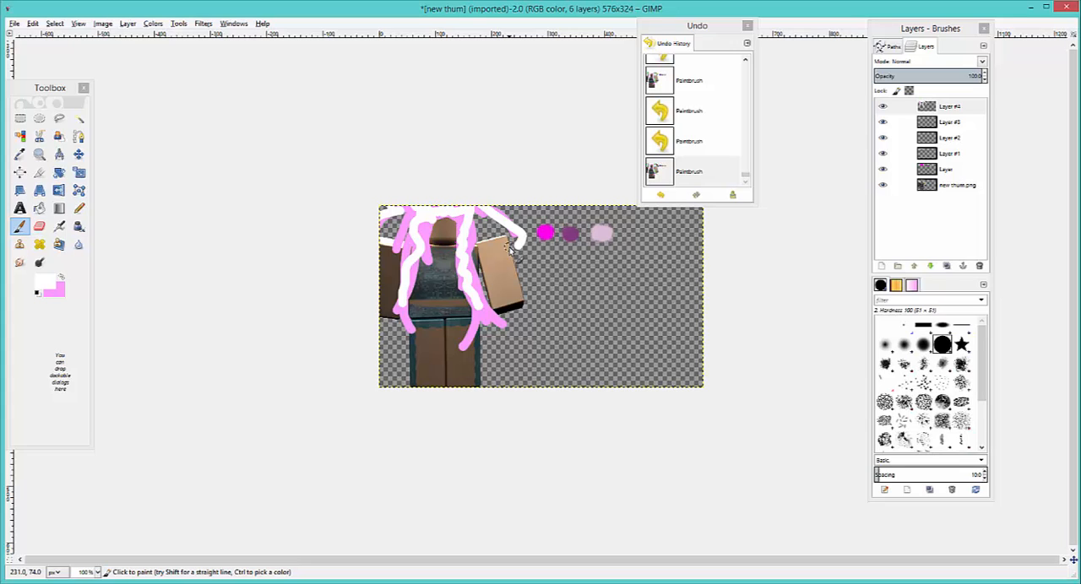